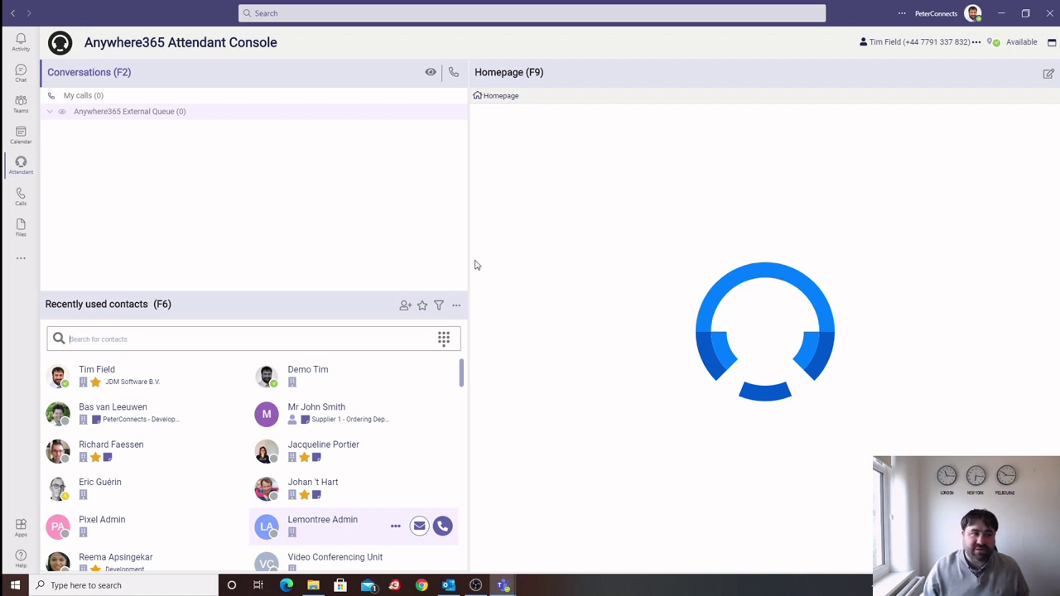
Move keyboard focus between recent contacts, the conversations panel, the contact search and the external queue
key("Down")
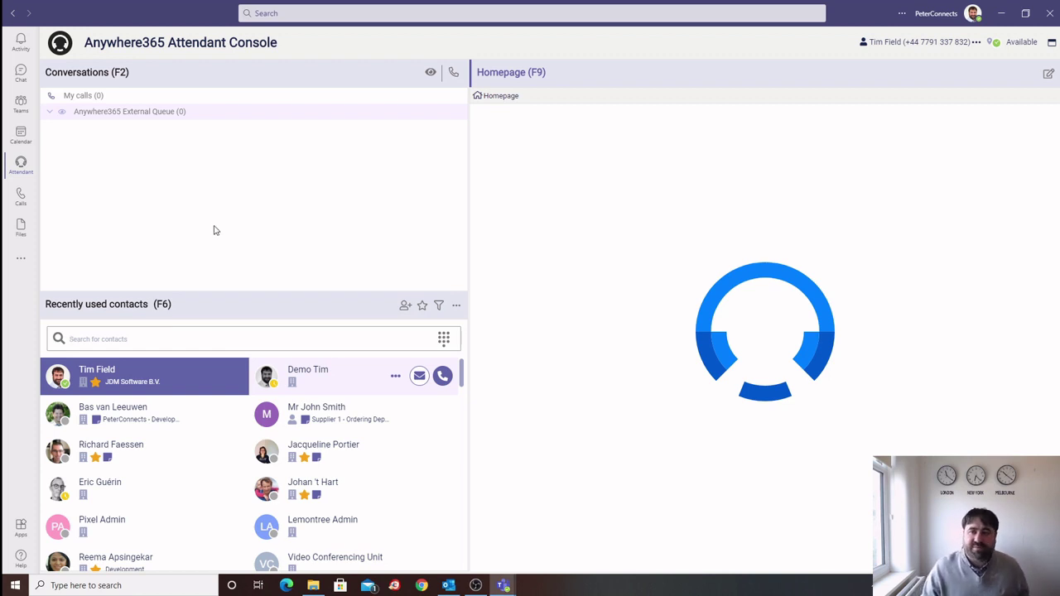
key("F2")
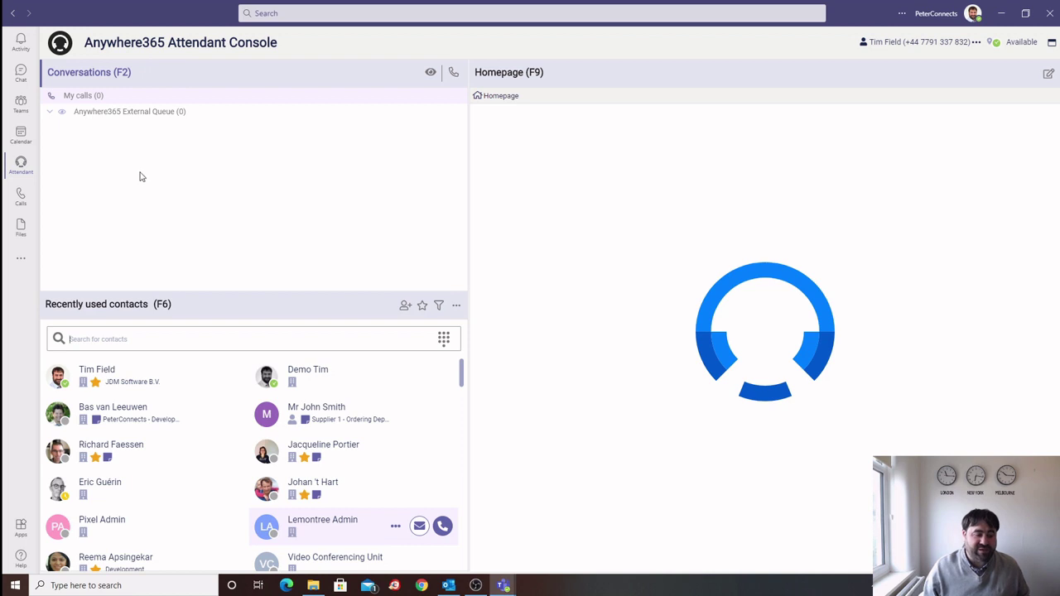
key("F6")
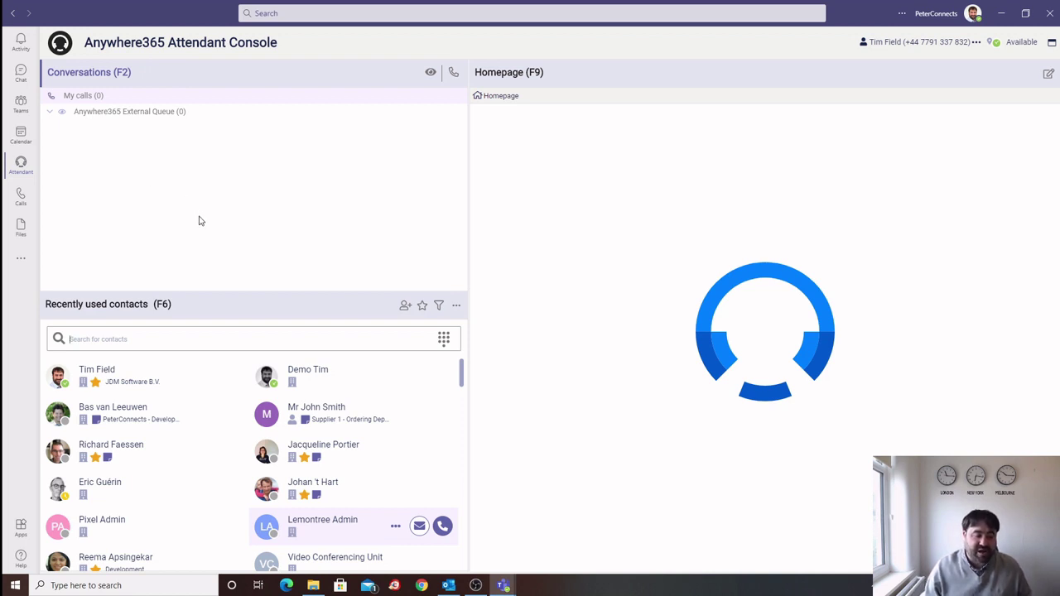
key("F2")
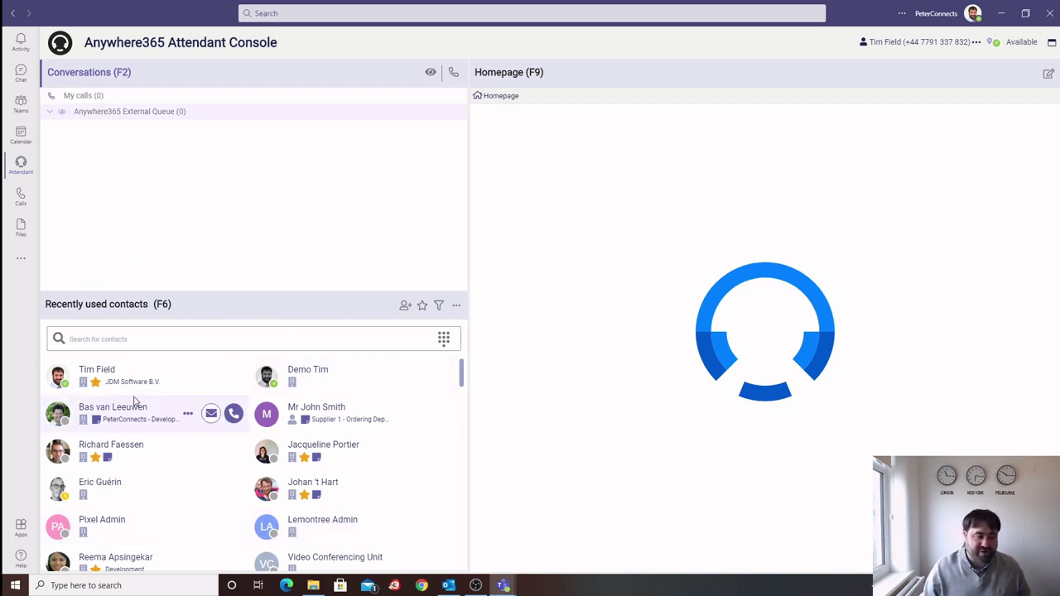
Filter contacts to favorites and back to recently used, then view and close a colleague's contact details
left_click(150, 342)
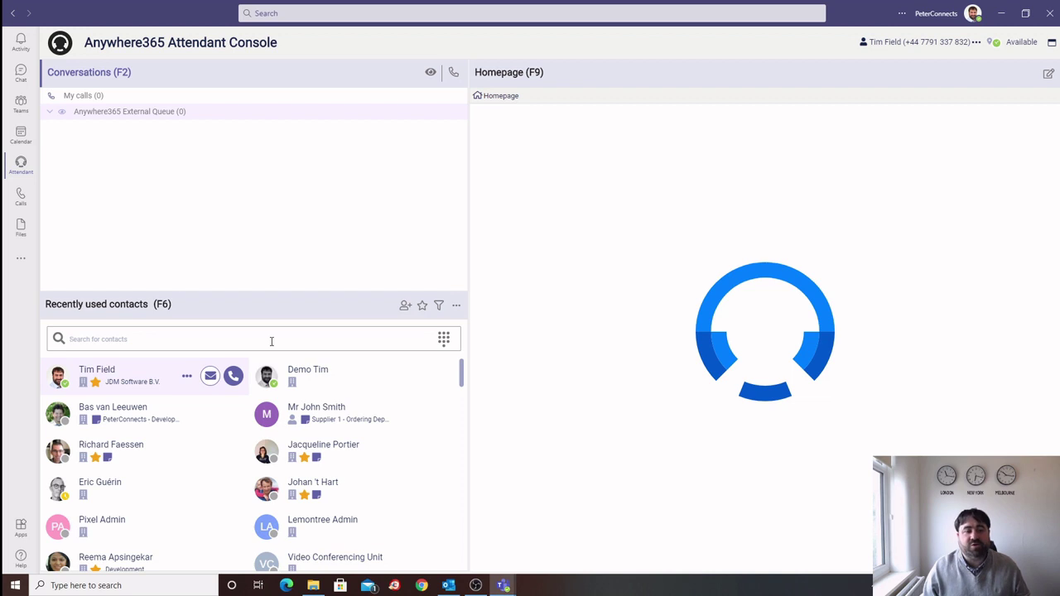
mouse_move(271, 378)
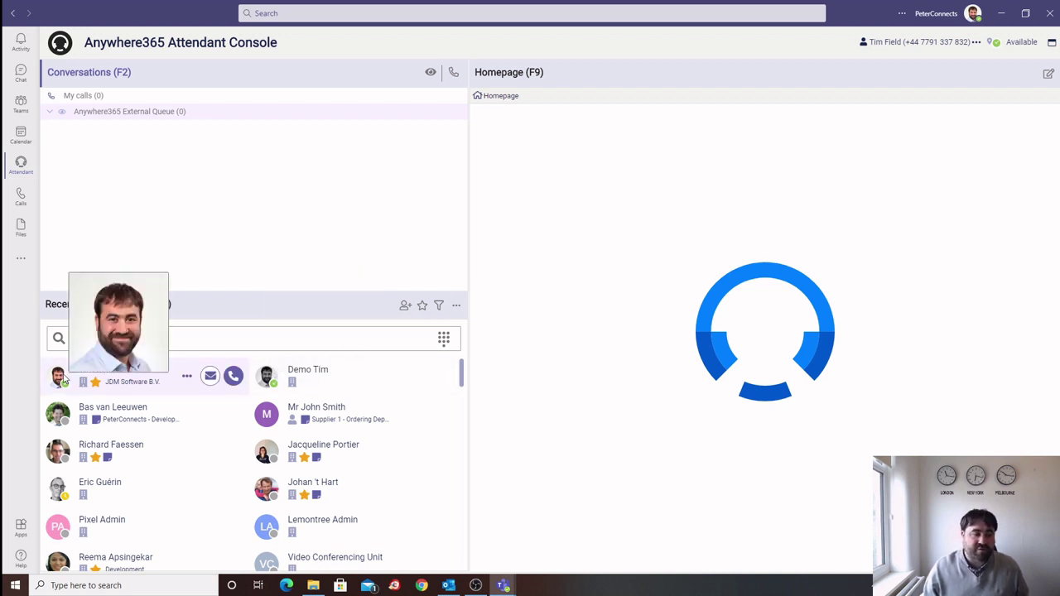
mouse_move(65, 391)
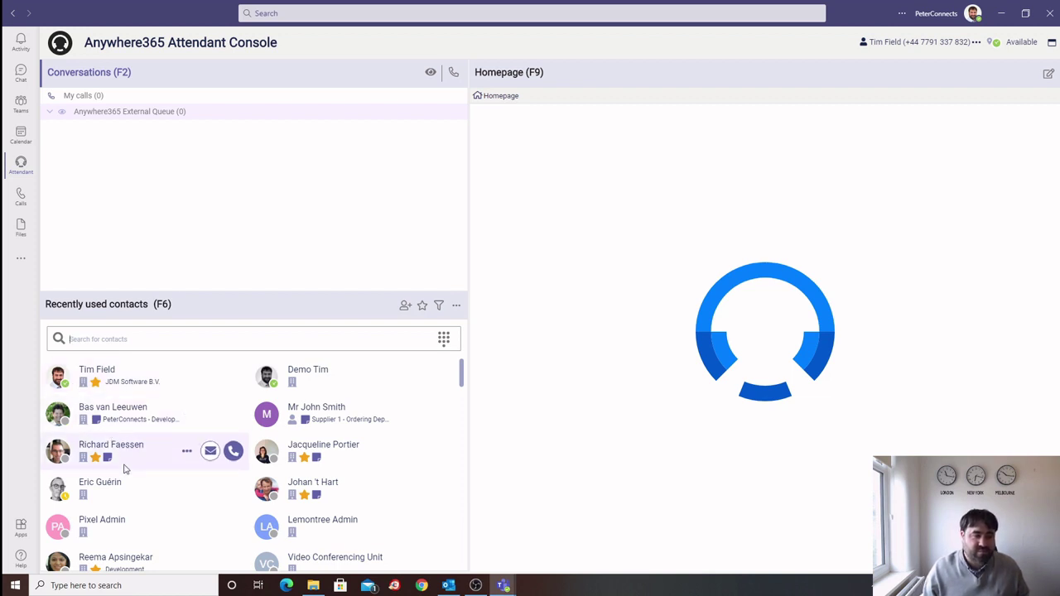
mouse_move(307, 428)
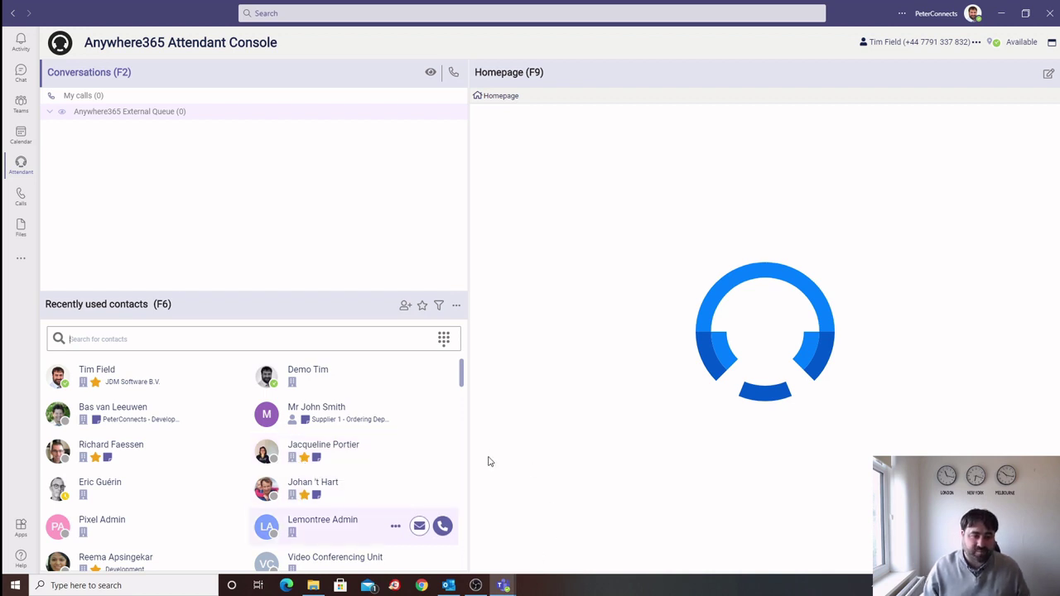
left_click(422, 307)
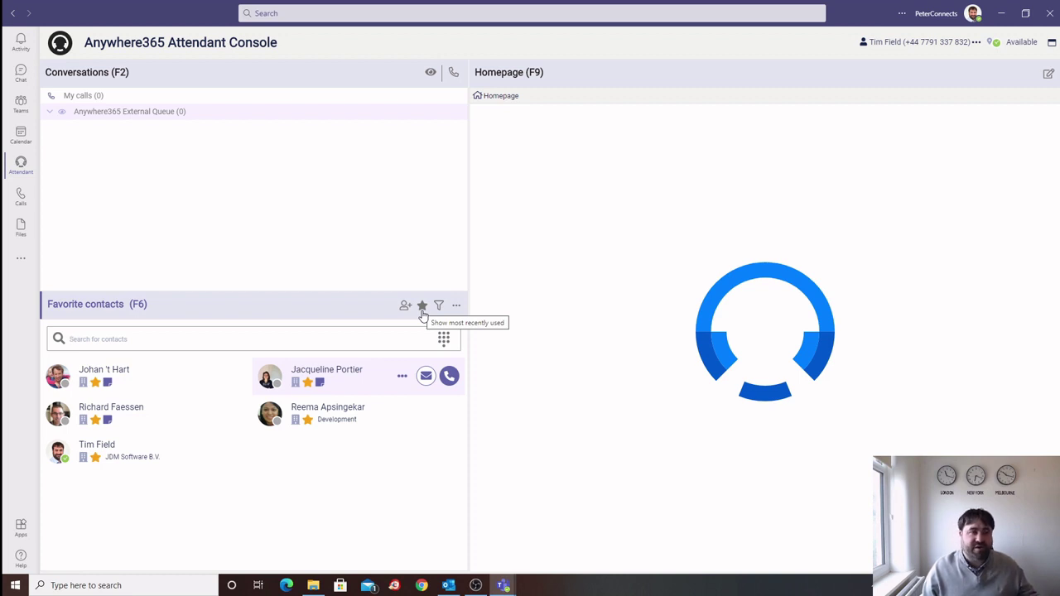
left_click(421, 310)
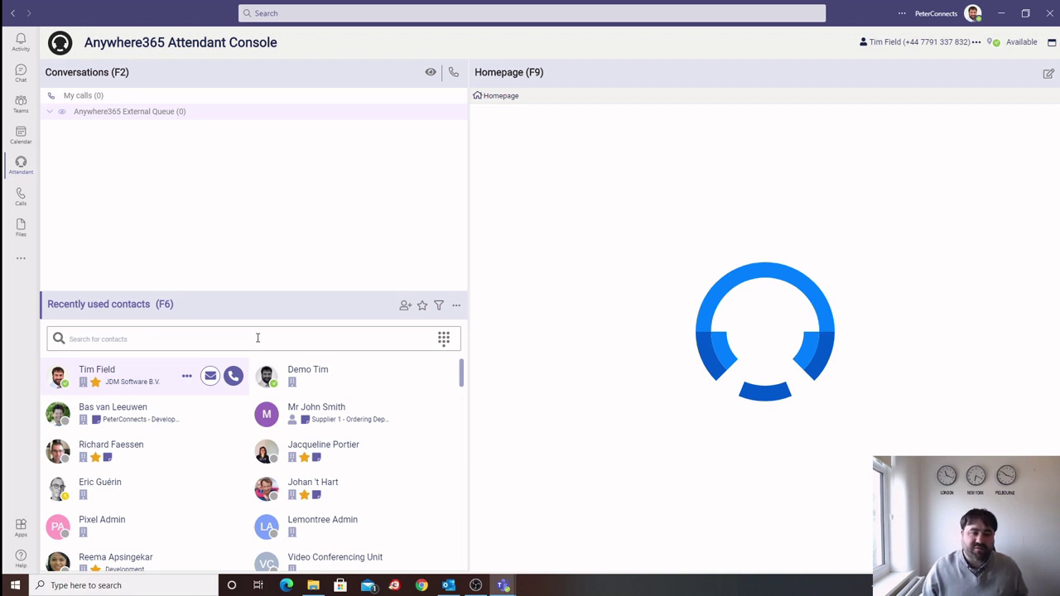
left_click(155, 376)
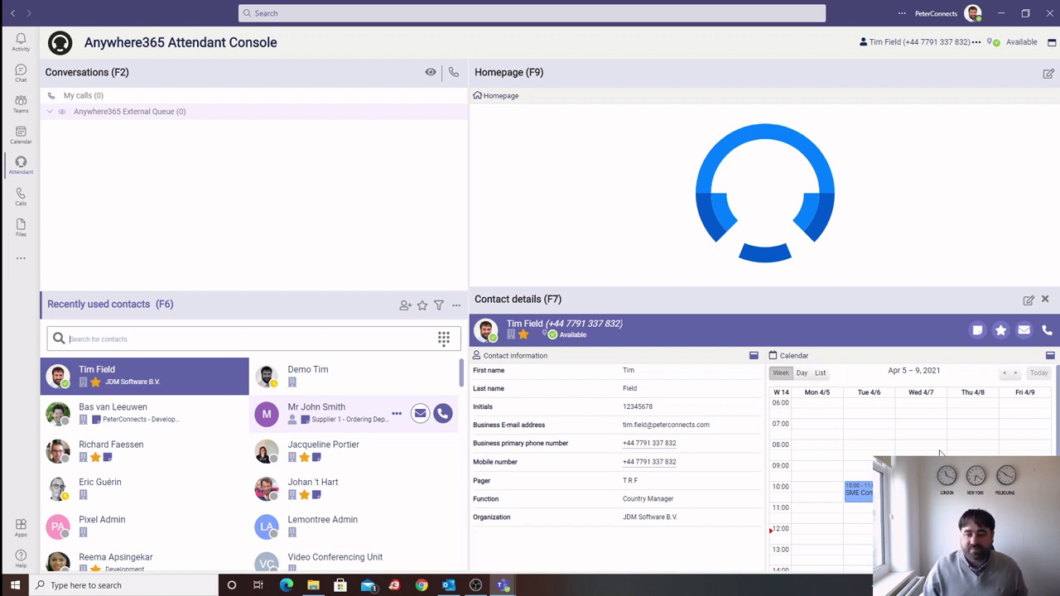
left_click(1044, 299)
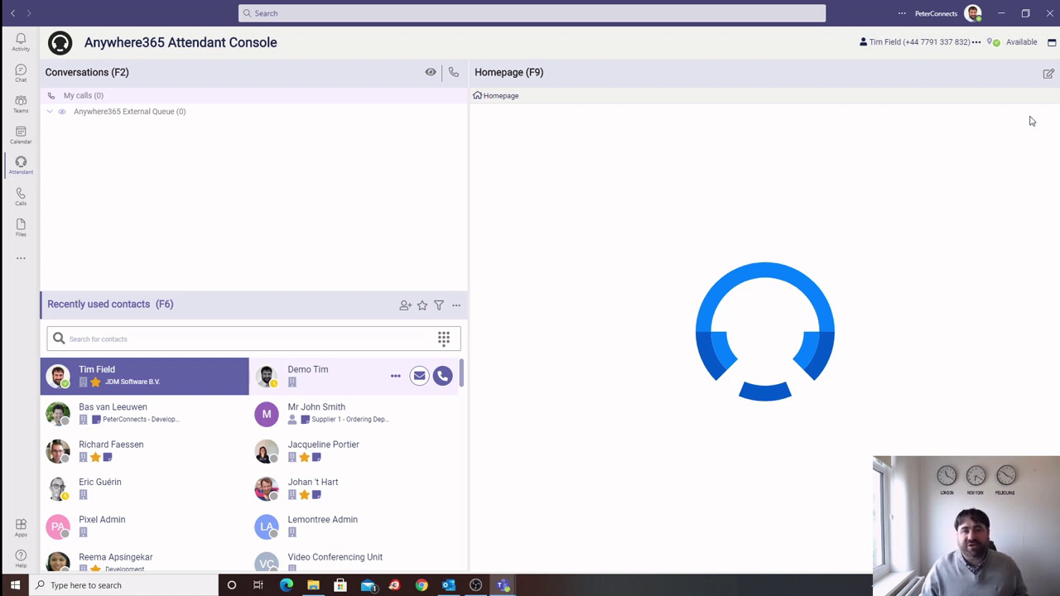
Add a Twitter widget to the homepage with screen name 'Anywhere365'
left_click(1046, 74)
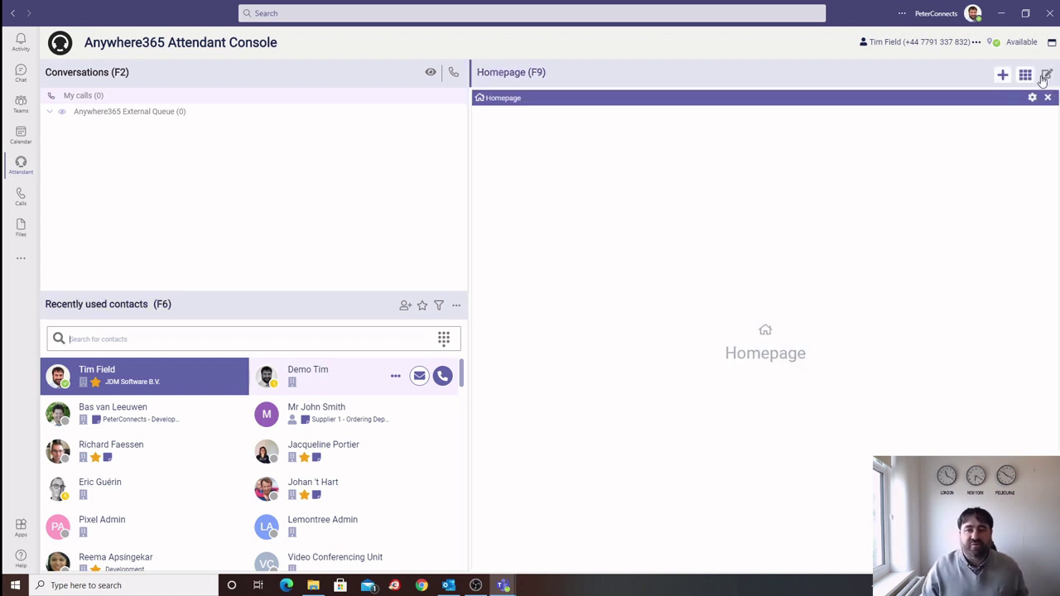
left_click(1001, 76)
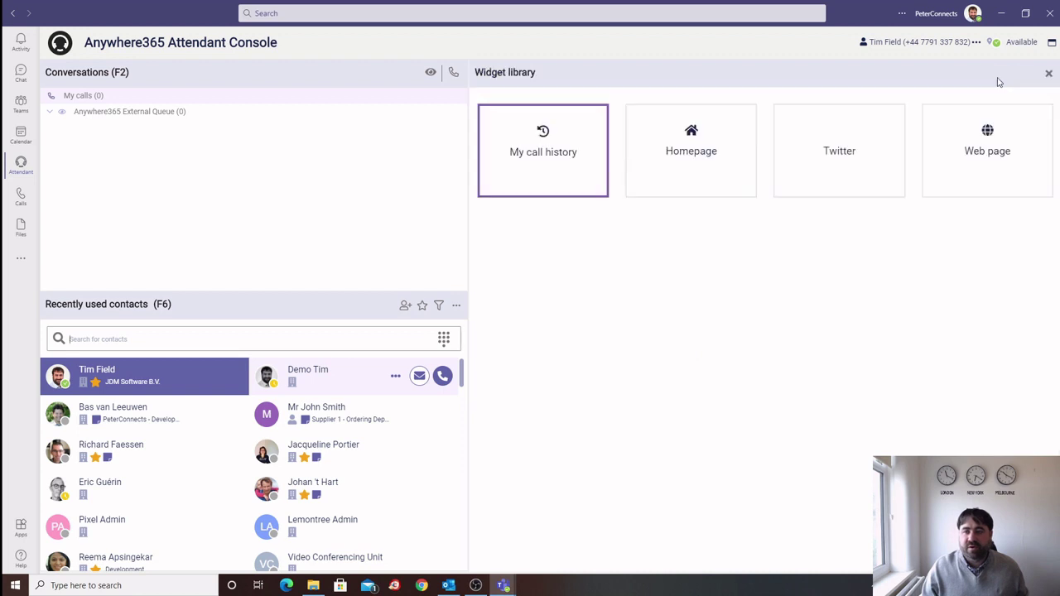
left_click(882, 176)
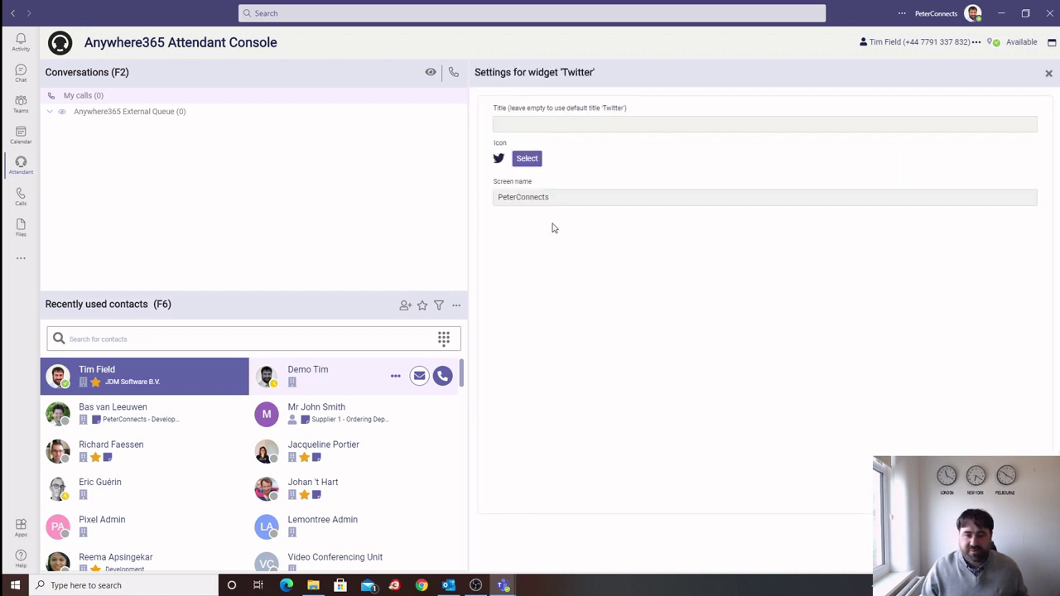
double_click(522, 199)
type("Anywhere365")
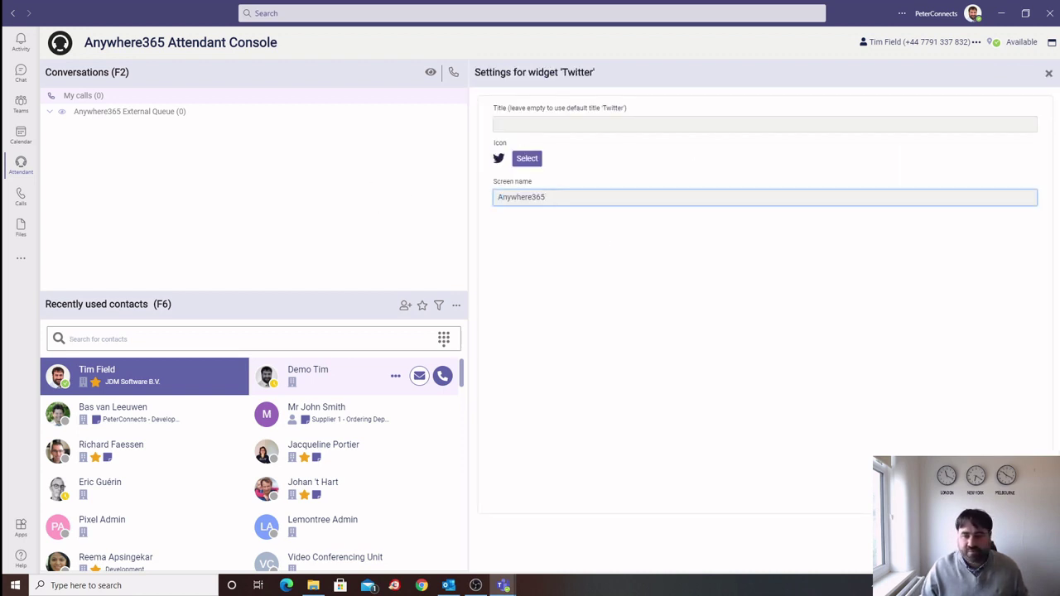
key("Return")
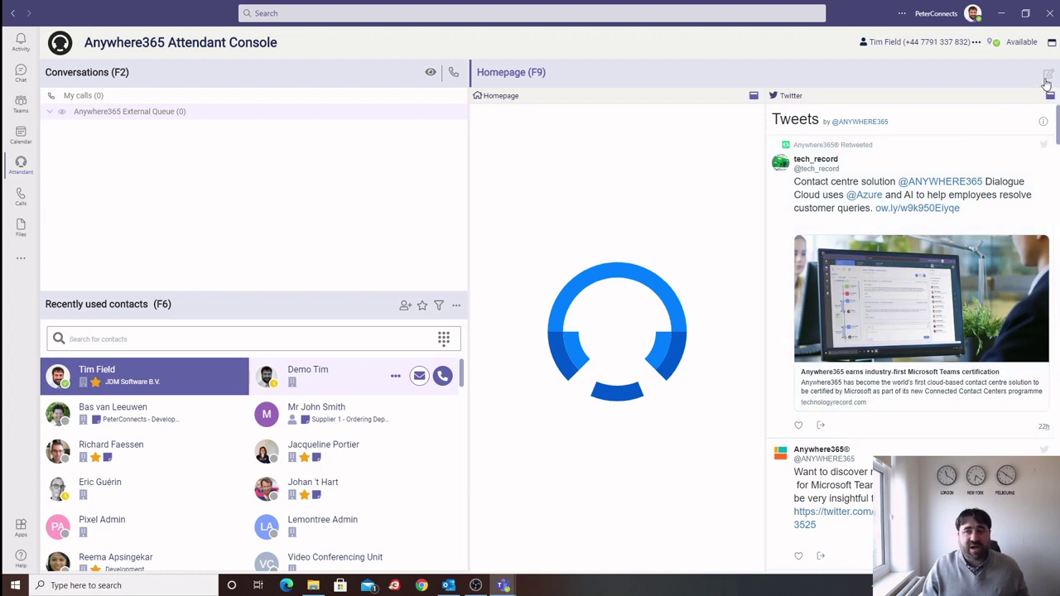
In widget edit mode, delete the Twitter widget so only the Anywhere365 logo remains
left_click(1045, 76)
left_click(1002, 75)
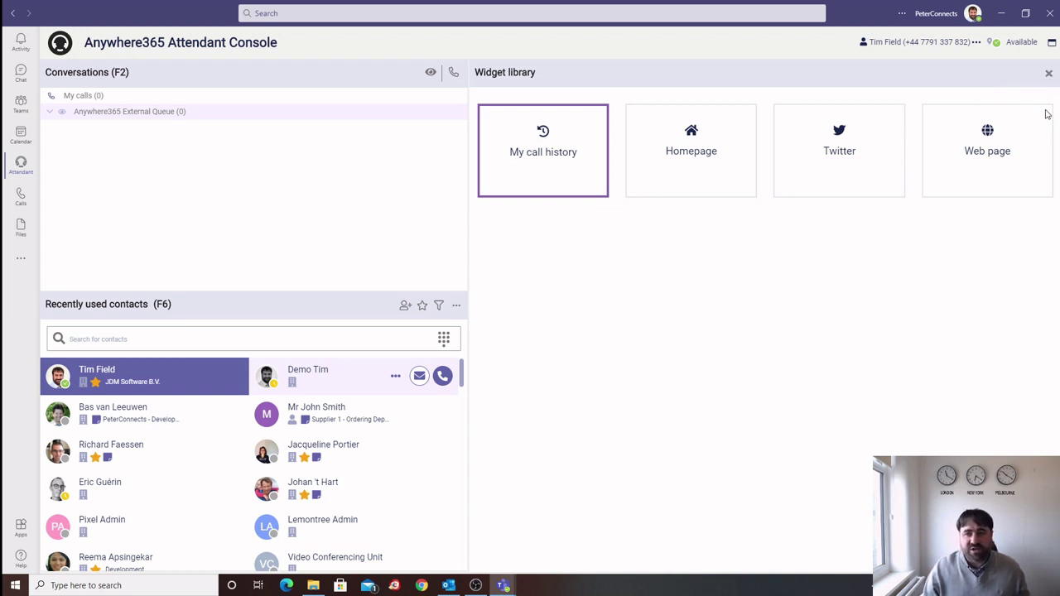
left_click(1048, 77)
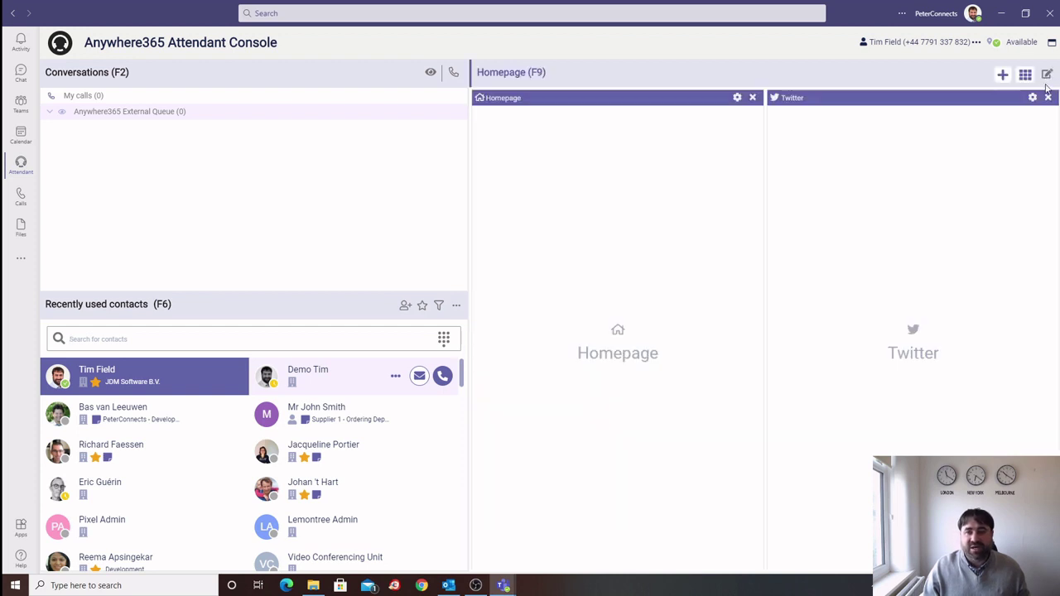
left_click(1048, 97)
left_click(1048, 77)
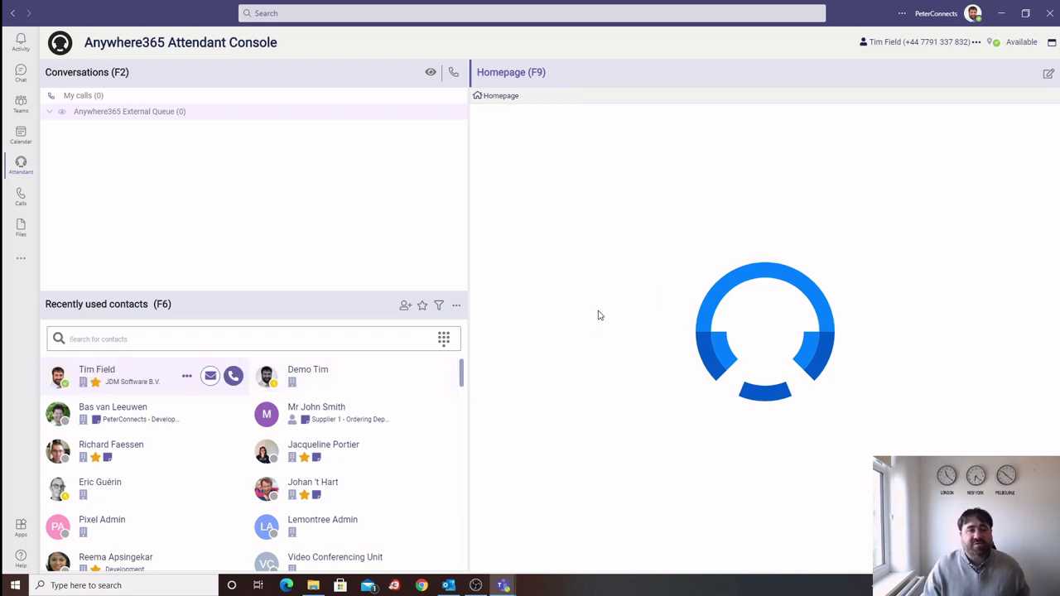
Switch the console to the three-column layout and narrow the conversations pane
left_click(977, 43)
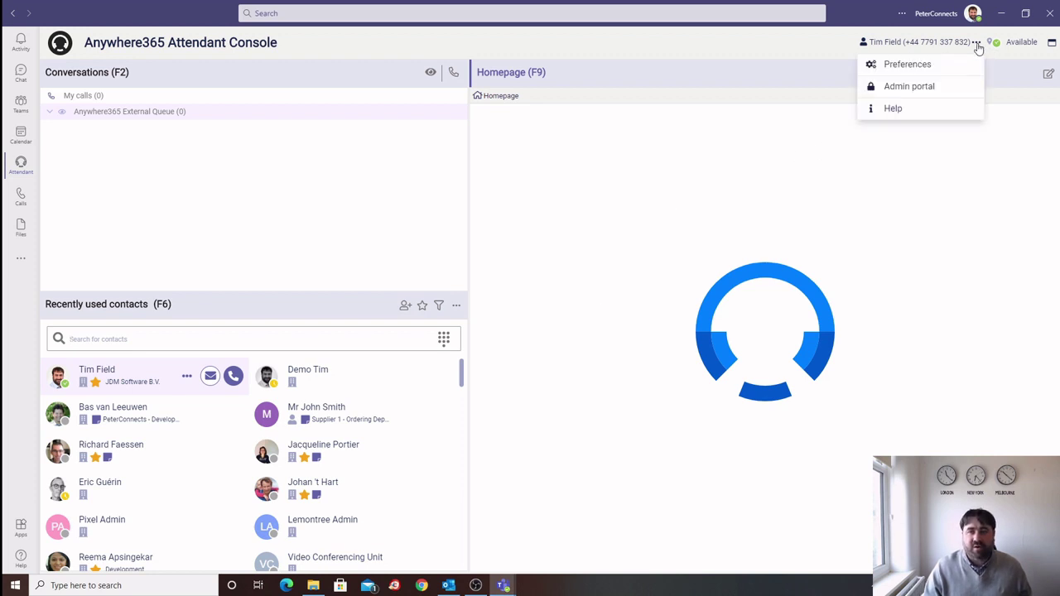
left_click(902, 64)
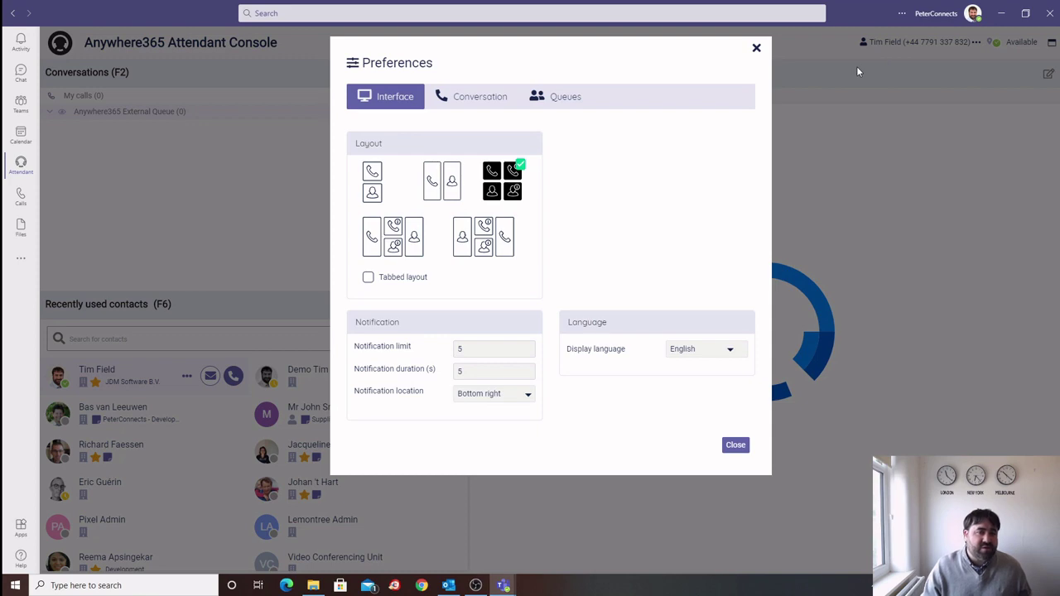
left_click(406, 247)
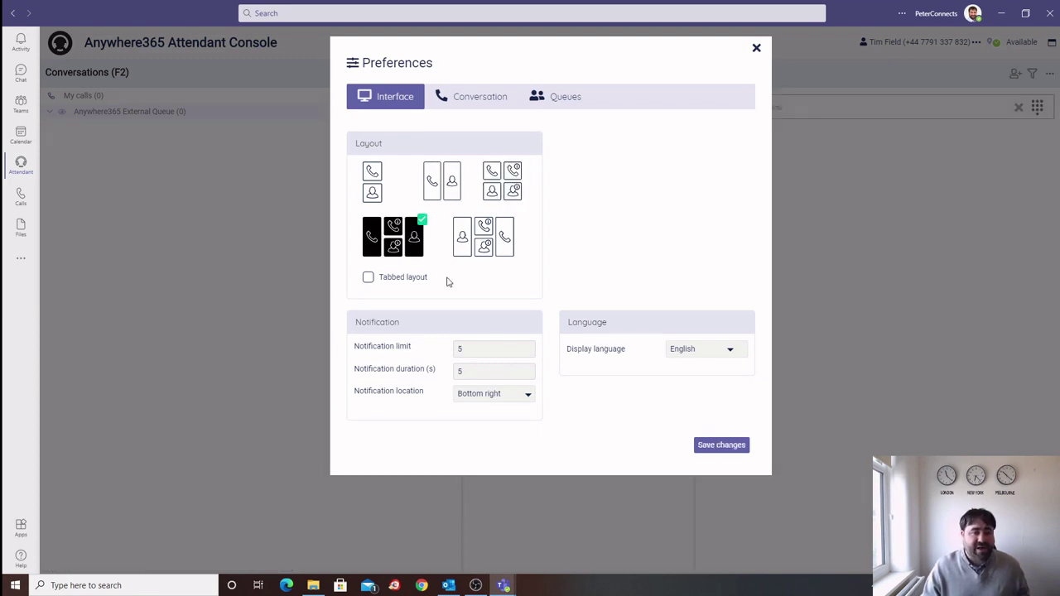
left_click(711, 445)
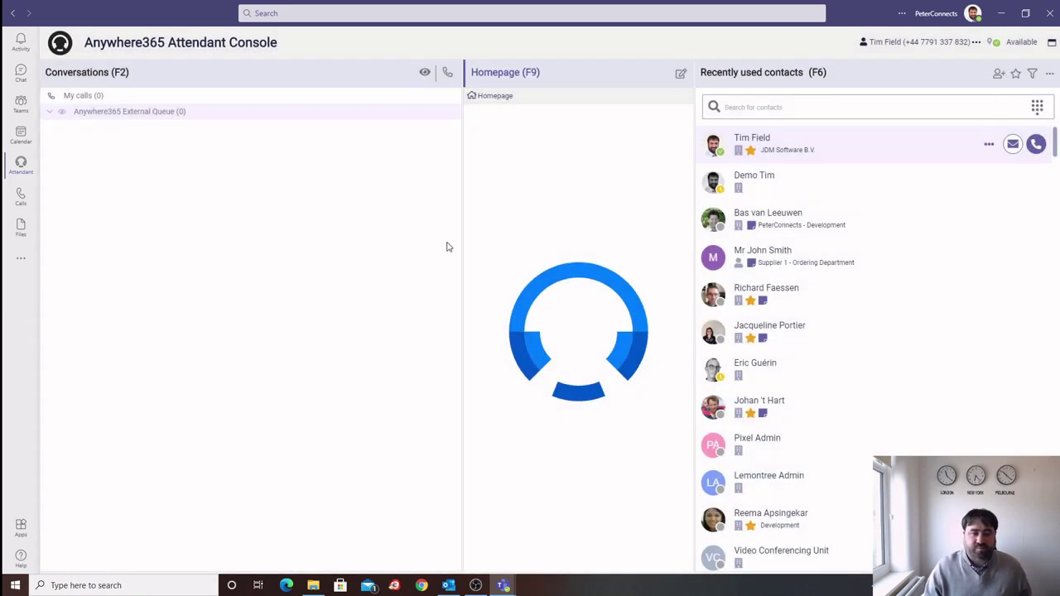
left_click_drag(465, 230, 325, 231)
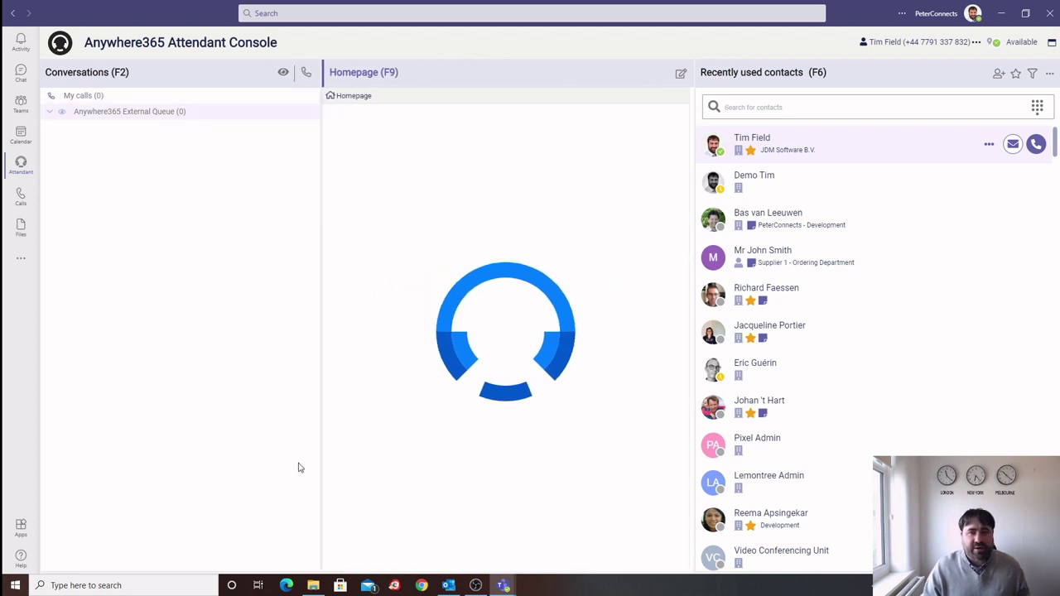
Change the console preferences to the two-column layout and save
left_click(976, 41)
left_click(917, 65)
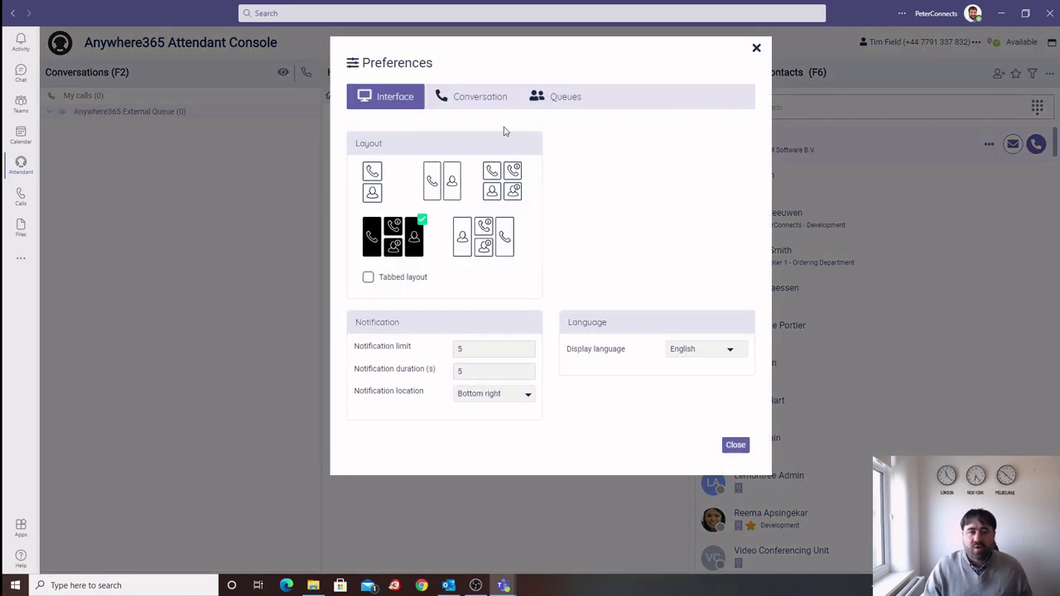
left_click(442, 180)
left_click(709, 450)
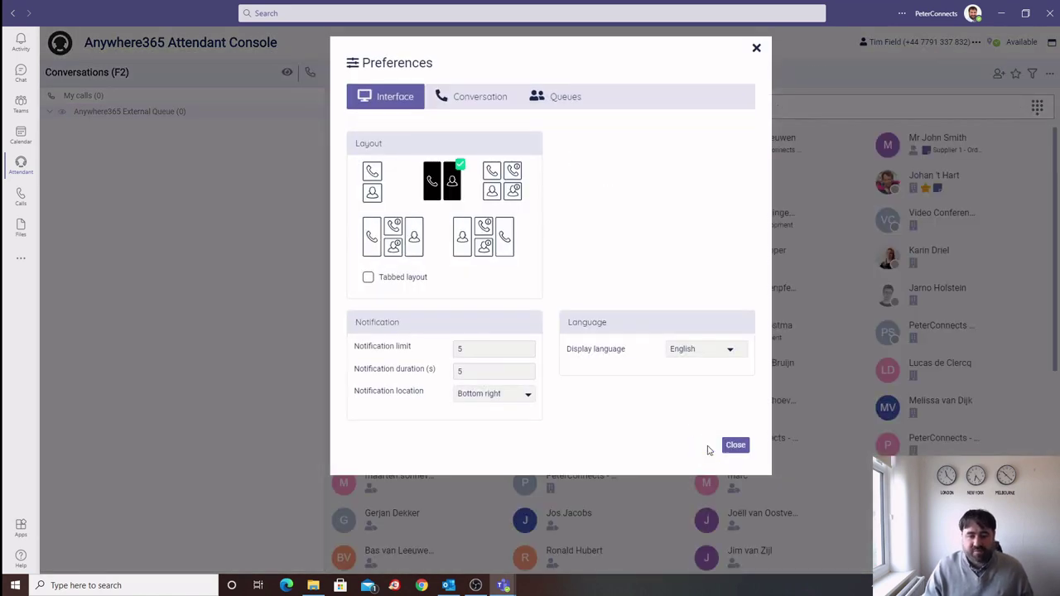
left_click(734, 445)
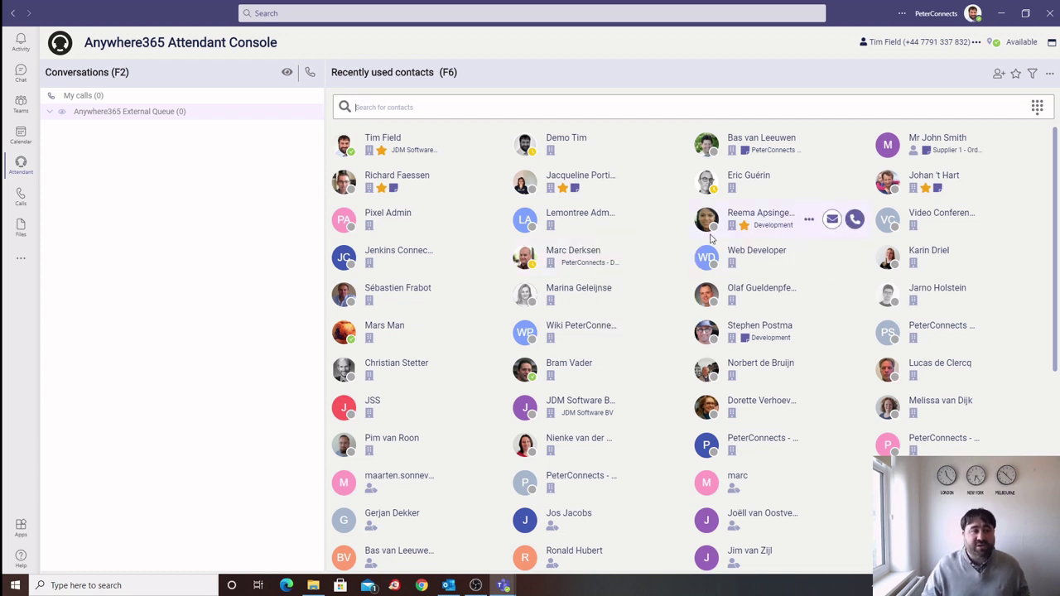
Restore the layout with the homepage on the right from the user options menu
left_click(977, 42)
left_click(907, 64)
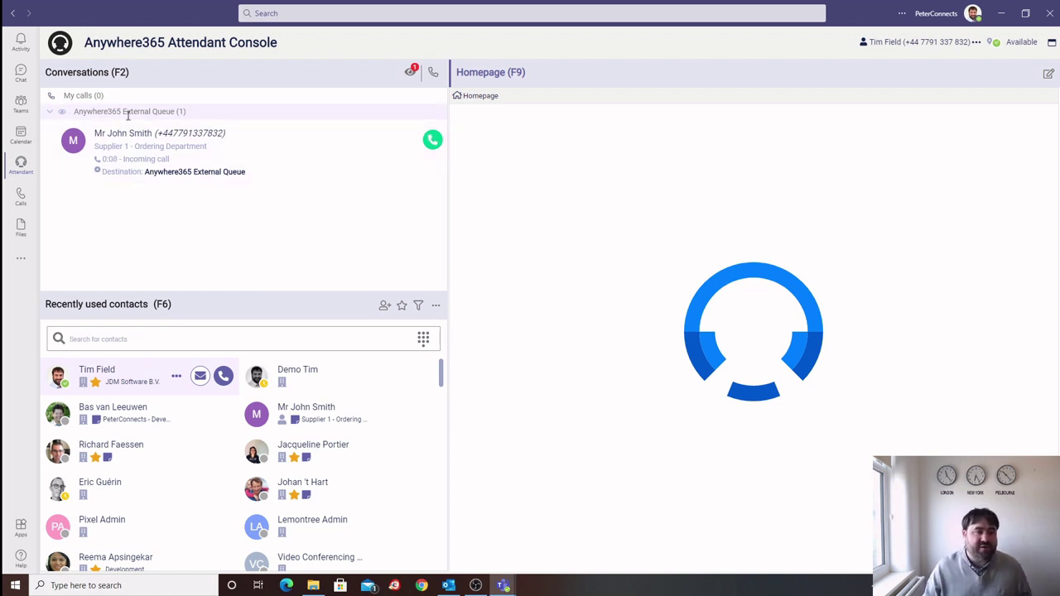
Show the queued supplier call's details: Account Manager at Supplier 1 with a transfer-calls note
left_click(215, 149)
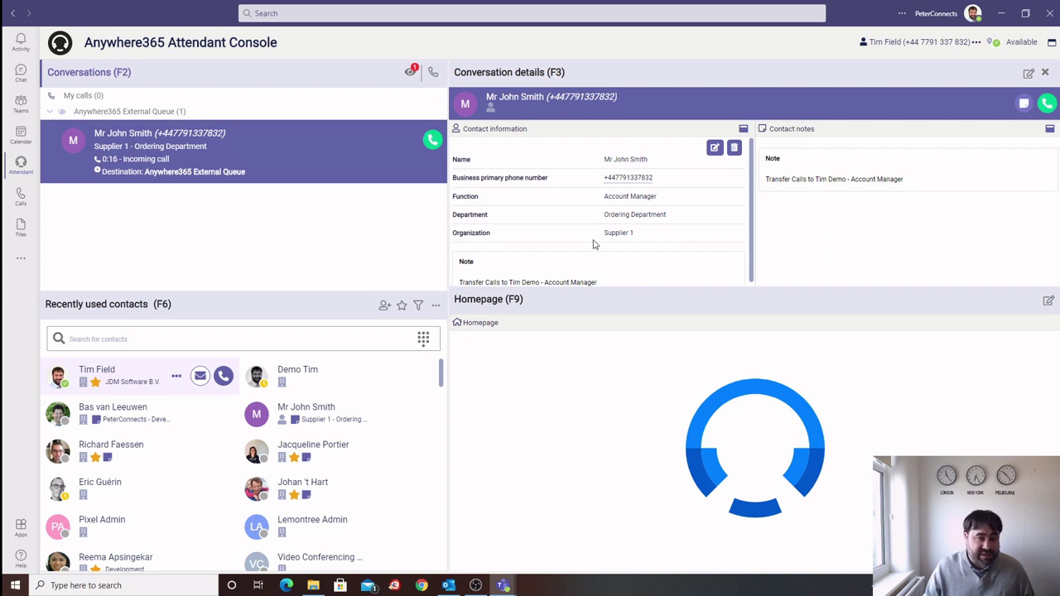
left_click_drag(604, 234, 649, 244)
key("F6")
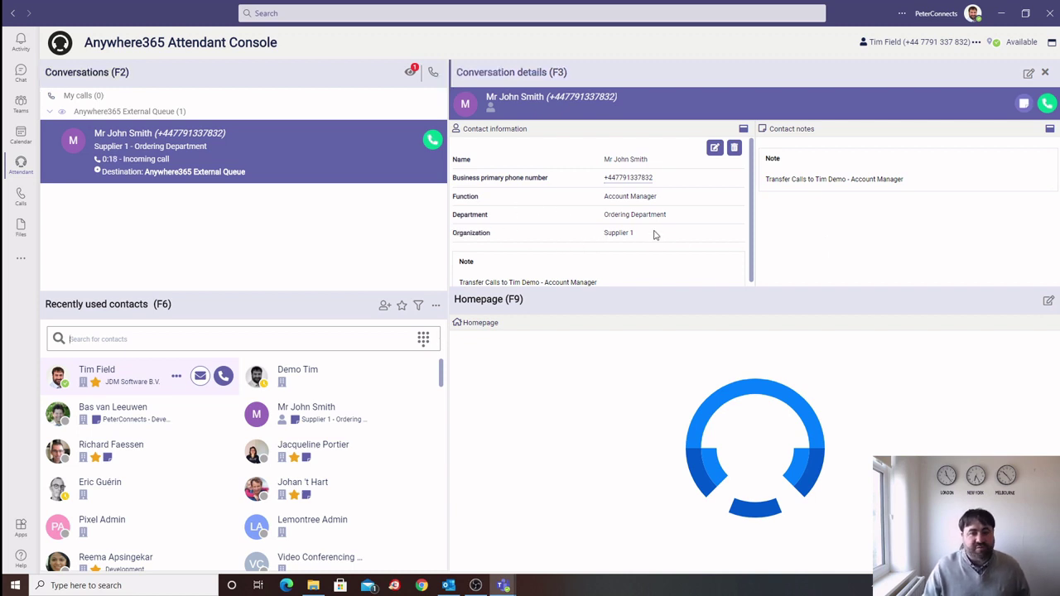
Accept the queued supplier call, setting the attendant status to Busy
left_click(431, 143)
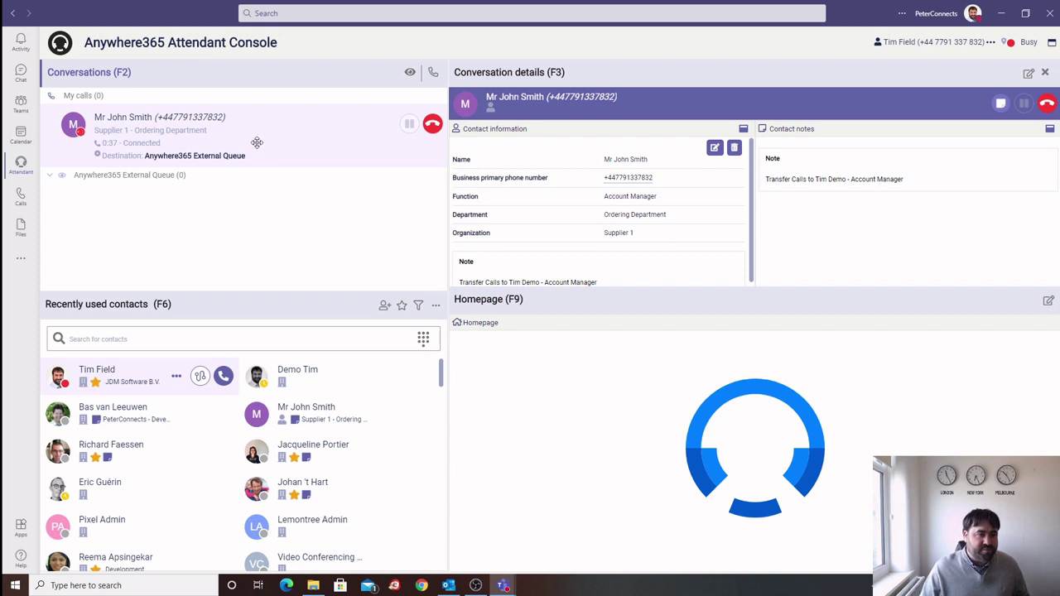
Drag the connected call onto the colleague's card in Recently used contacts to blind-transfer it
left_click_drag(233, 139, 314, 377)
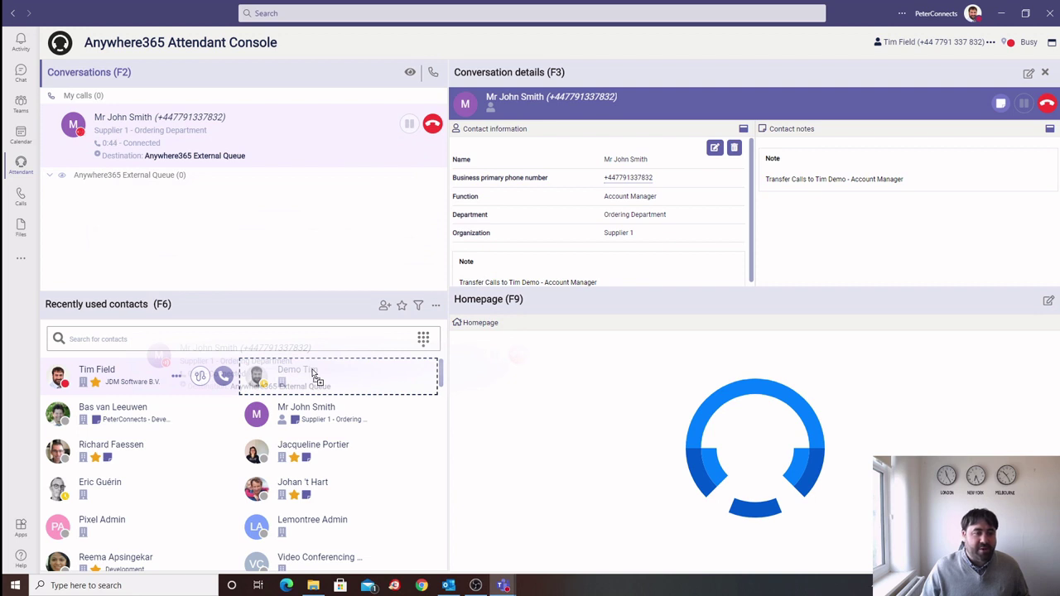
left_click_drag(314, 376, 310, 370)
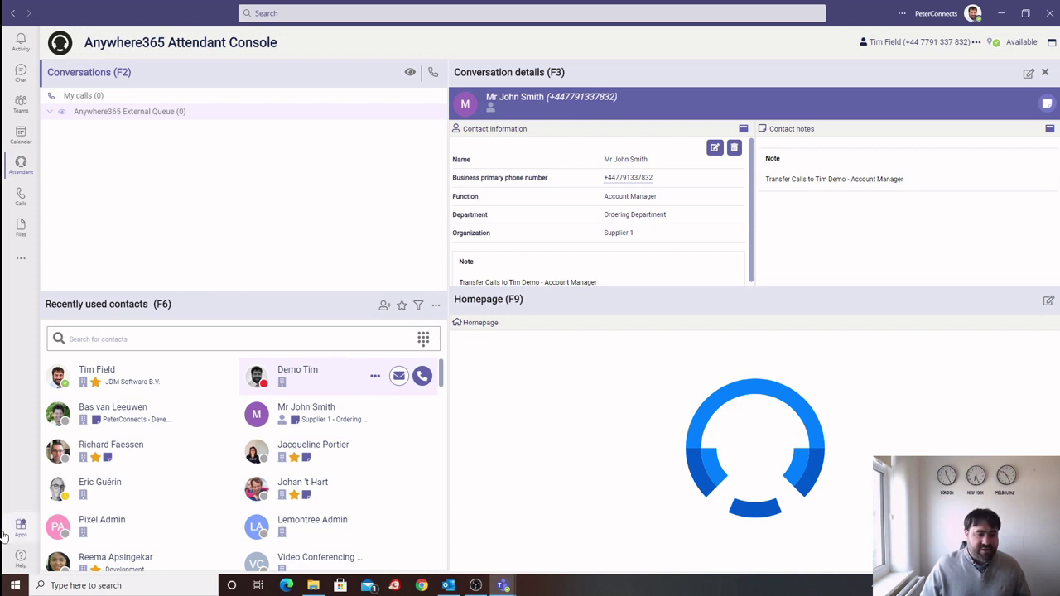
mouse_move(263, 389)
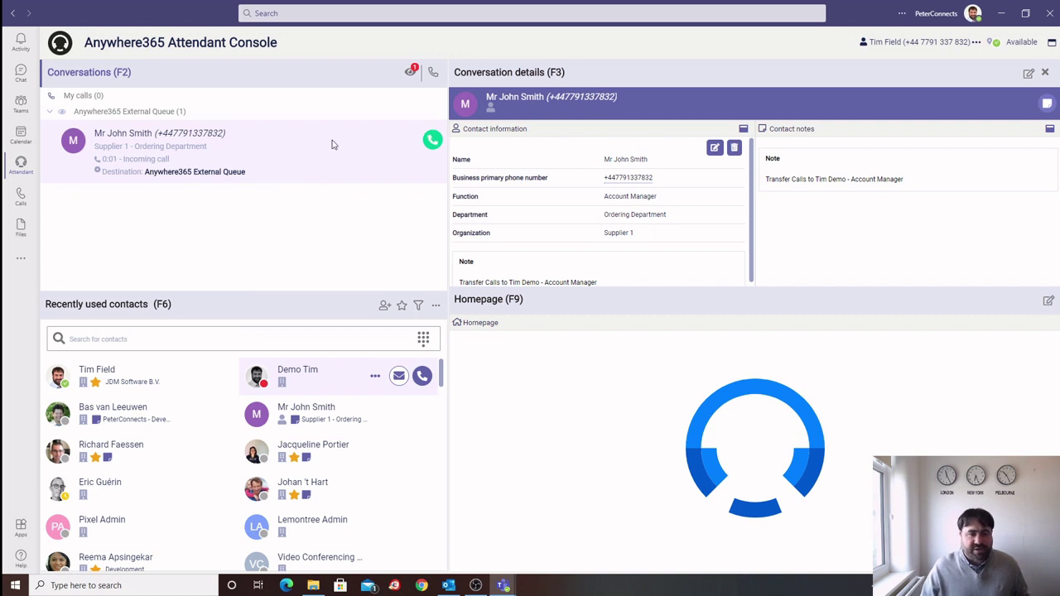
Answer the new supplier call, find the colleague via contact search, and blind-transfer the call to them
left_click(282, 148)
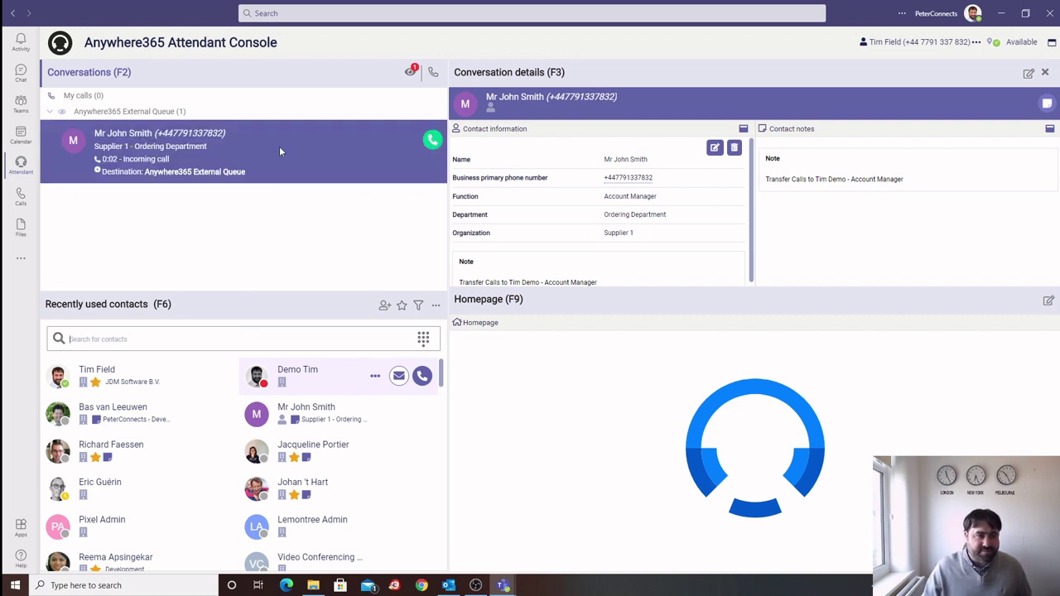
left_click(430, 141)
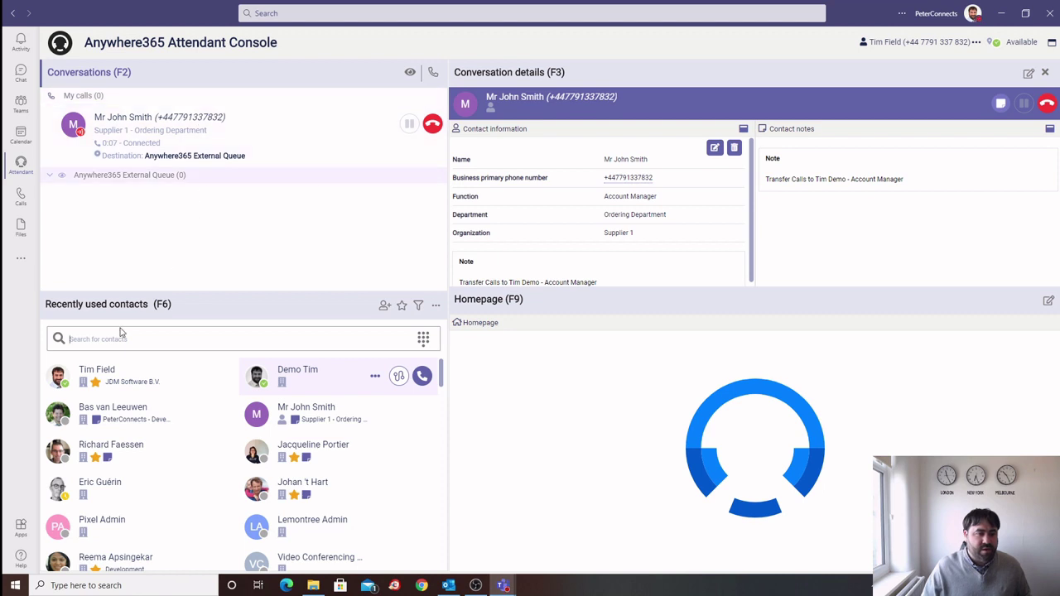
left_click(149, 342)
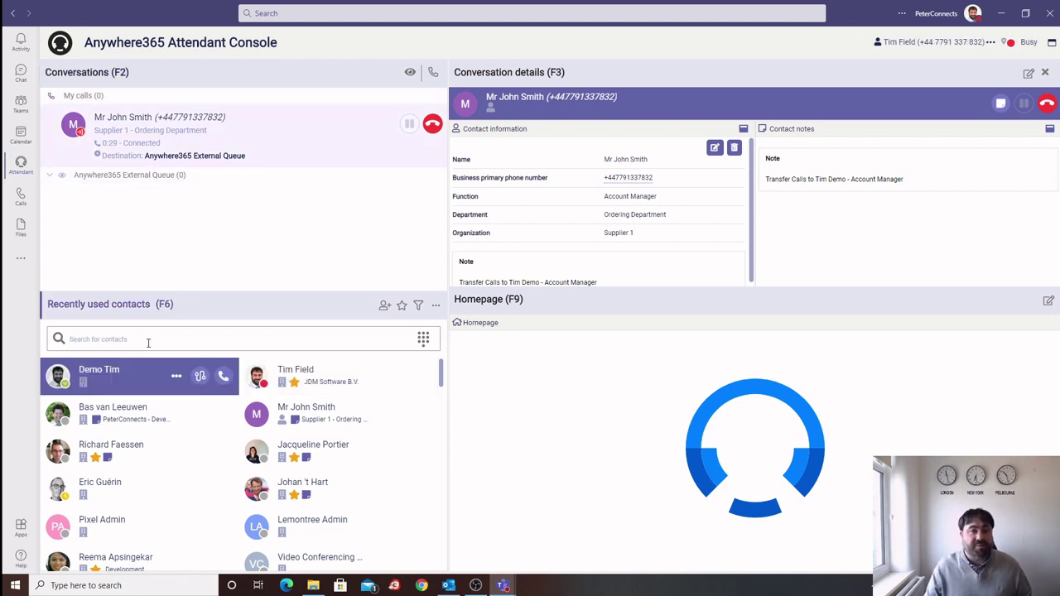
type("tim")
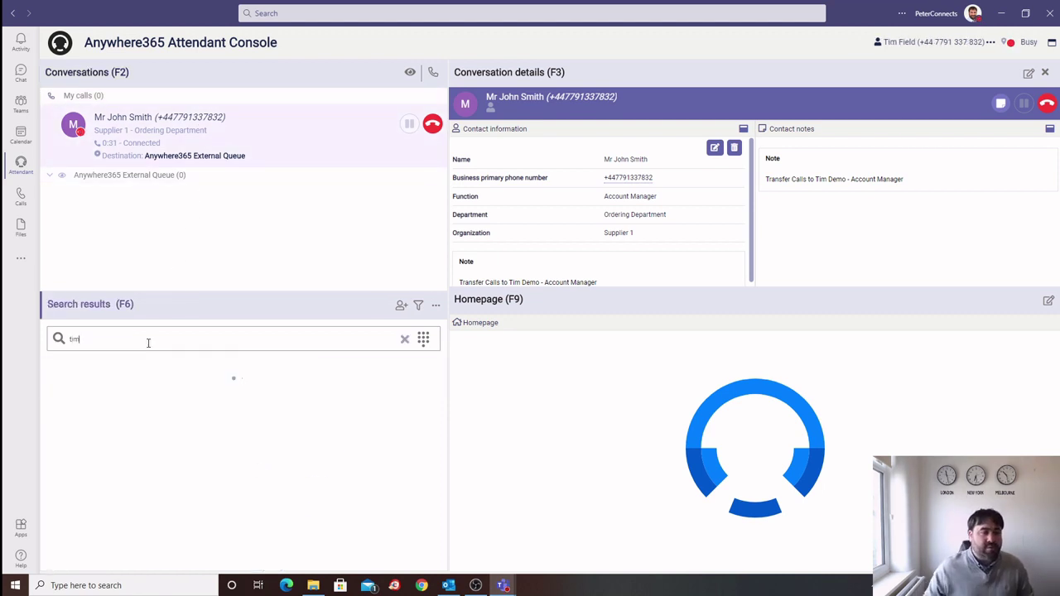
left_click(159, 405)
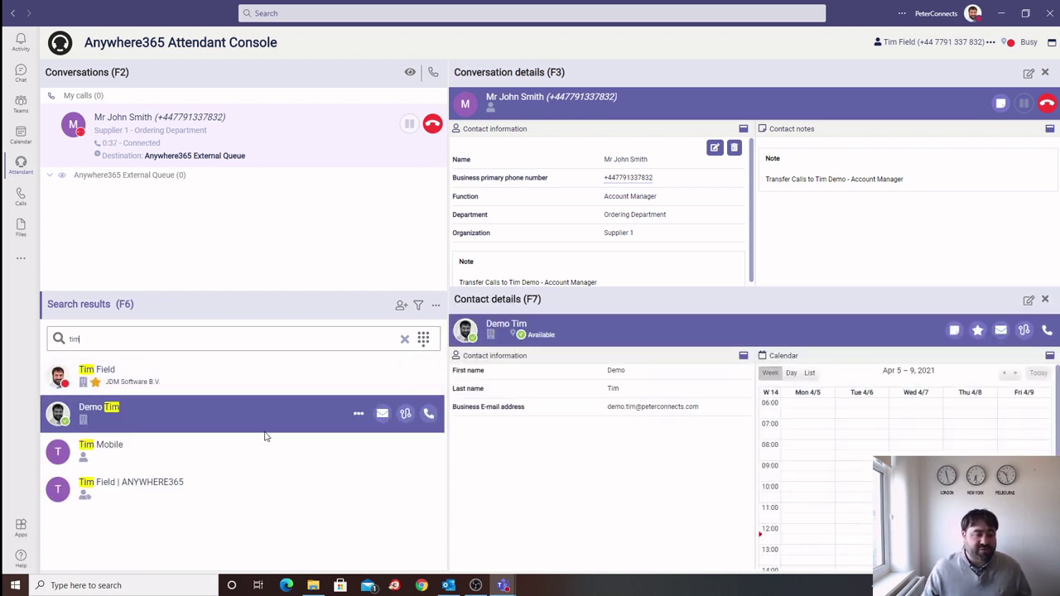
mouse_move(406, 428)
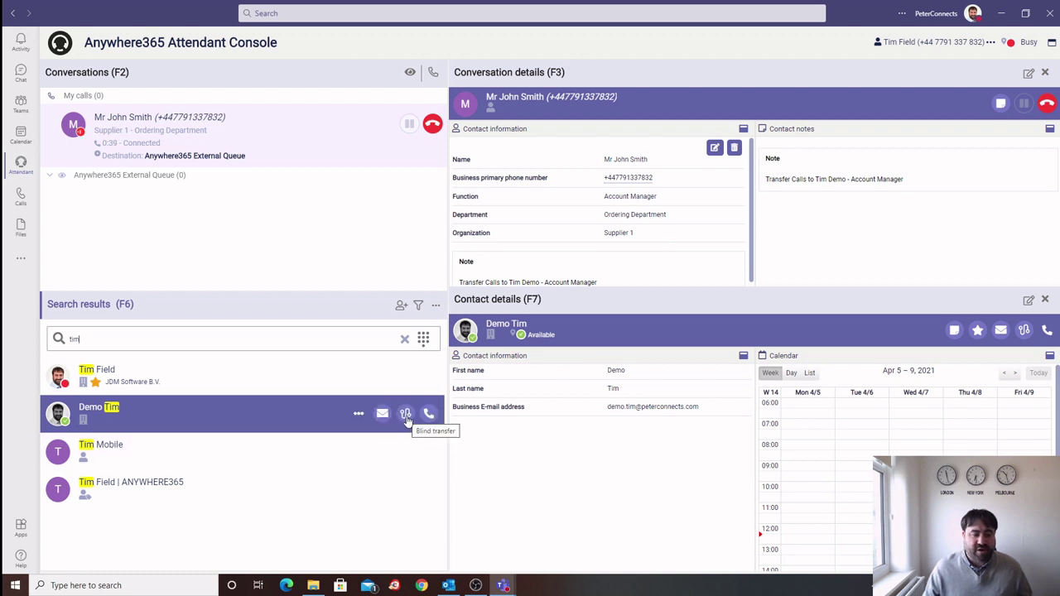
left_click(406, 418)
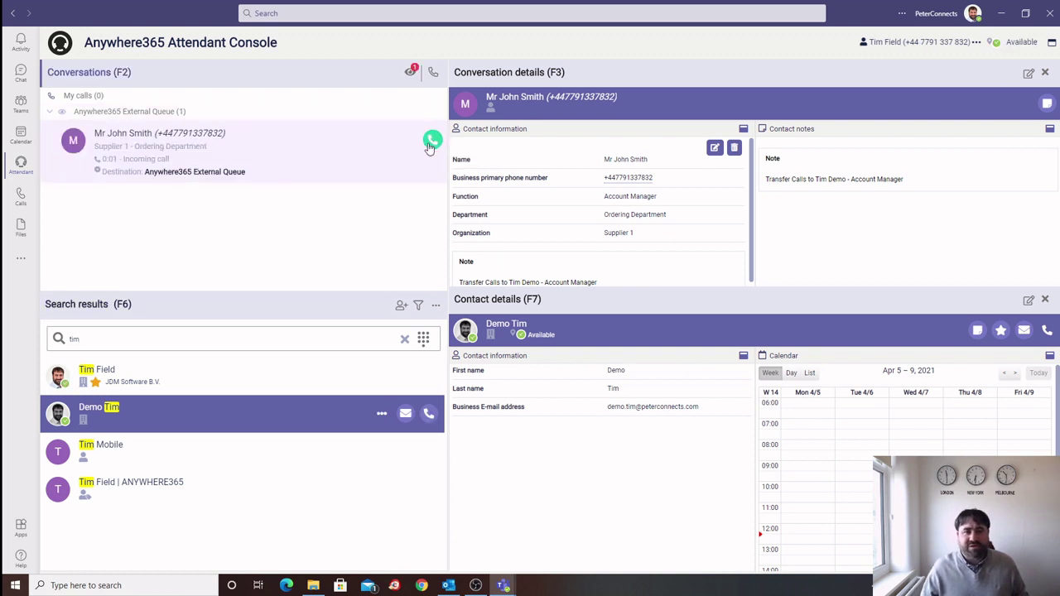
Answer the supplier call, phone the colleague to consult, then transfer the held call to them
left_click(429, 144)
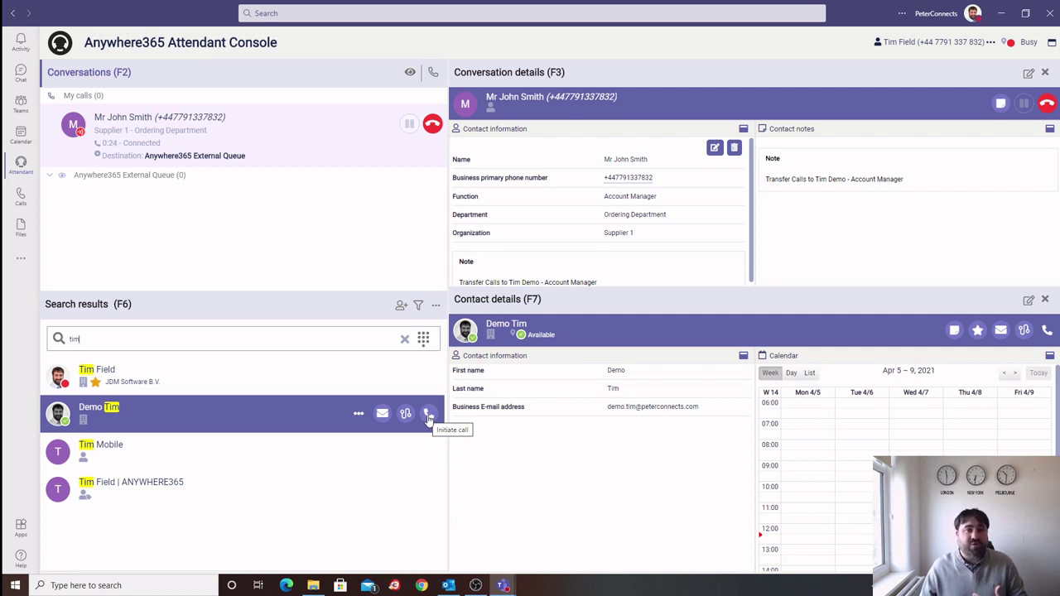
left_click(428, 414)
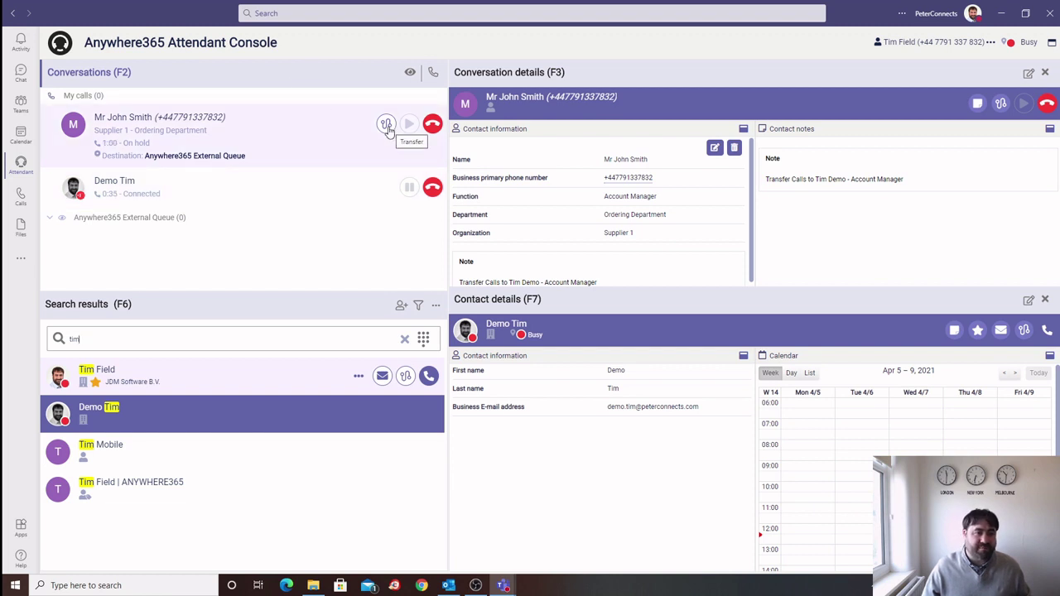
left_click(386, 124)
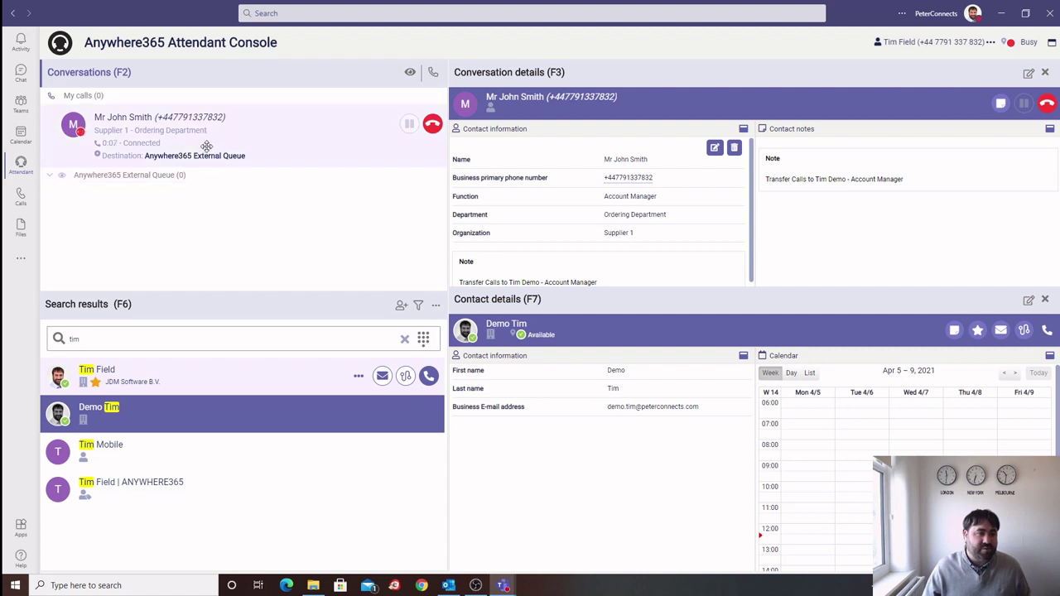
Clear the search and start a 'Please call back' missed-call email to the away Country Manager
key("Escape")
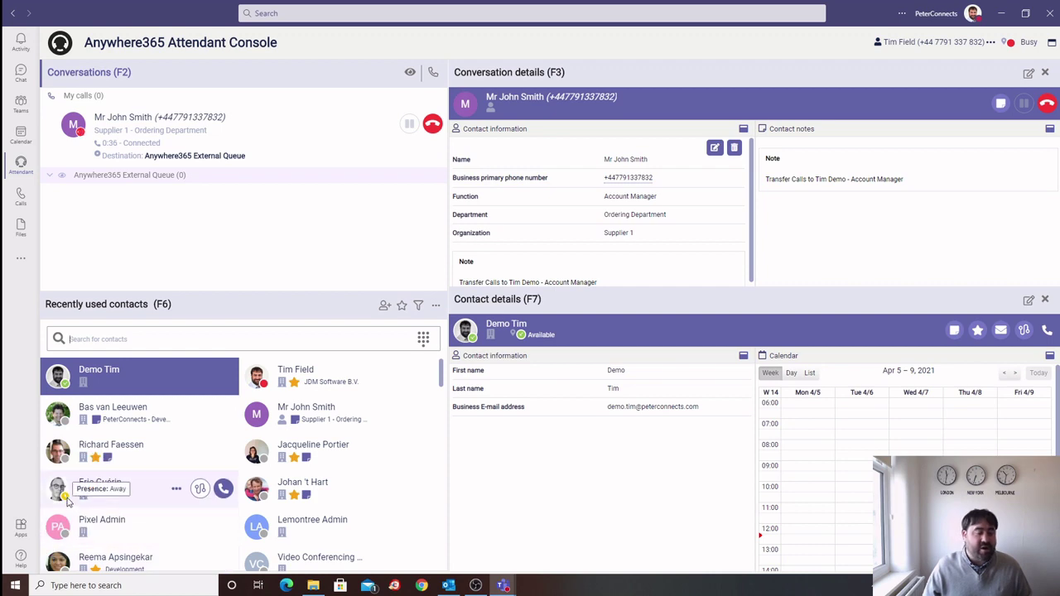
left_click(176, 488)
left_click(105, 513)
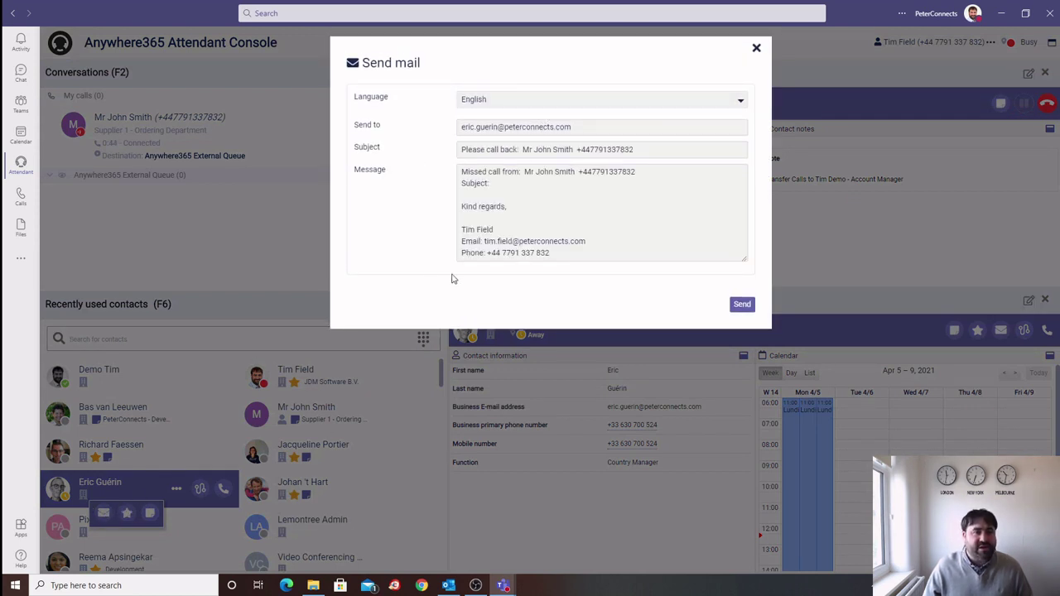
Review the pre-filled recipient address, caller details and signature lines in the Send mail dialog
left_click_drag(606, 127, 448, 135)
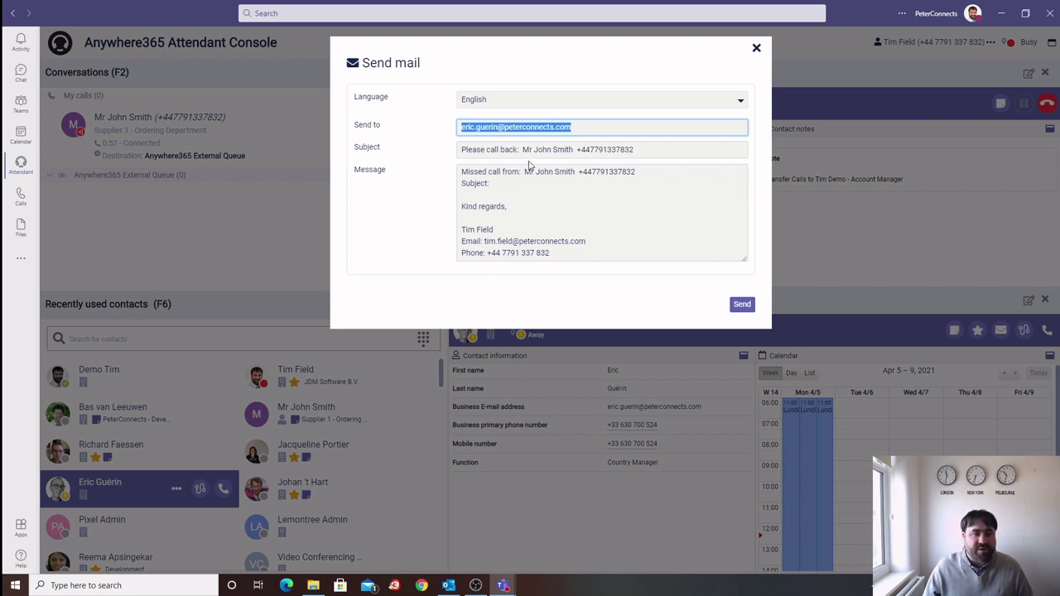
left_click_drag(524, 149, 636, 150)
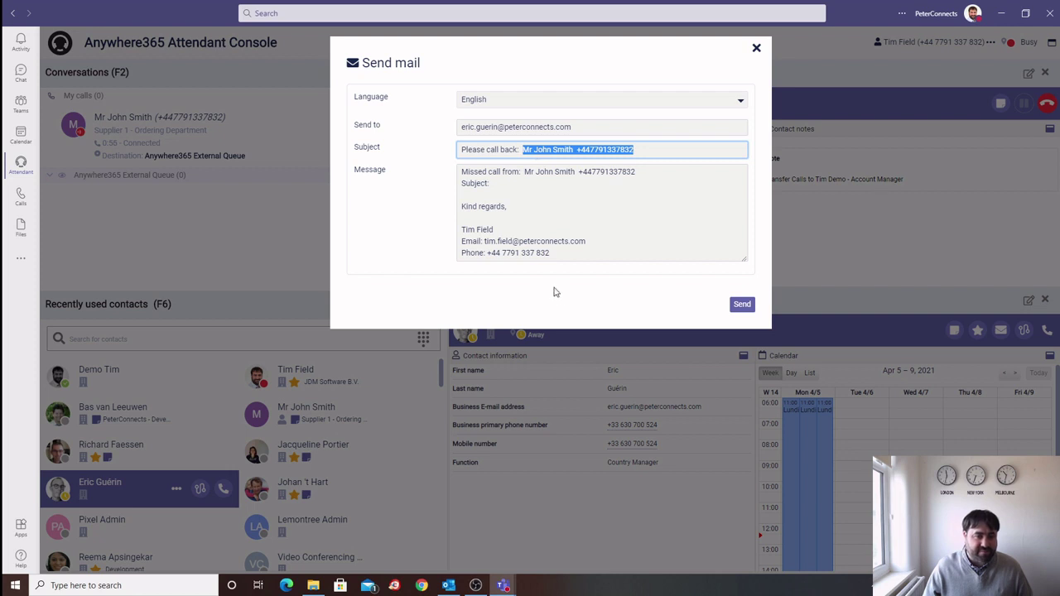
key("Tab")
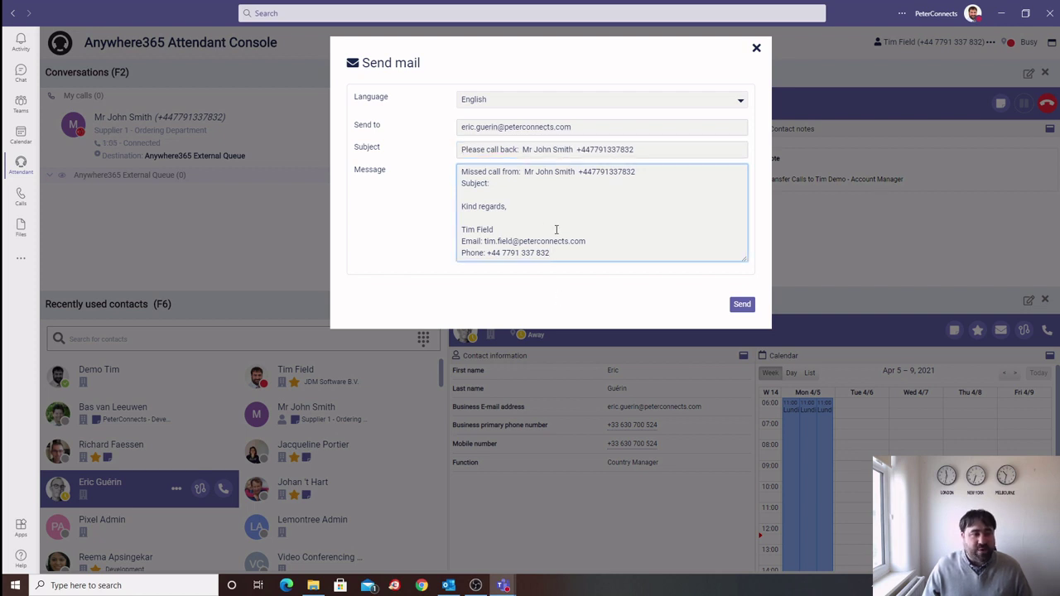
mouse_move(554, 253)
left_mouse_down()
mouse_move(460, 238)
mouse_move(460, 227)
left_mouse_up()
Add 'Re invoice' after Subject: in the message and send the email
left_click(510, 189)
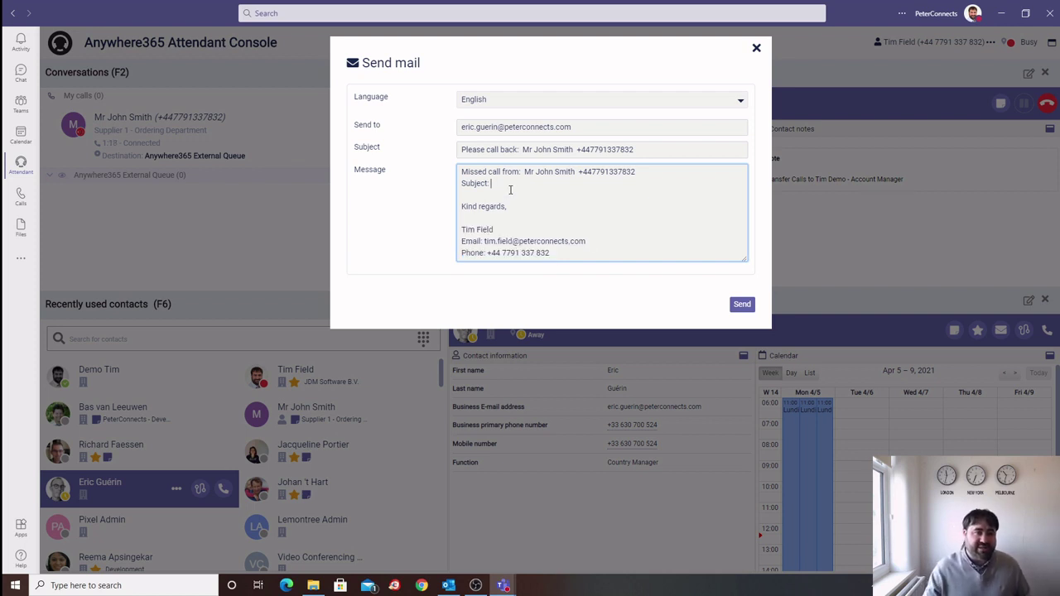
type("Re invoice")
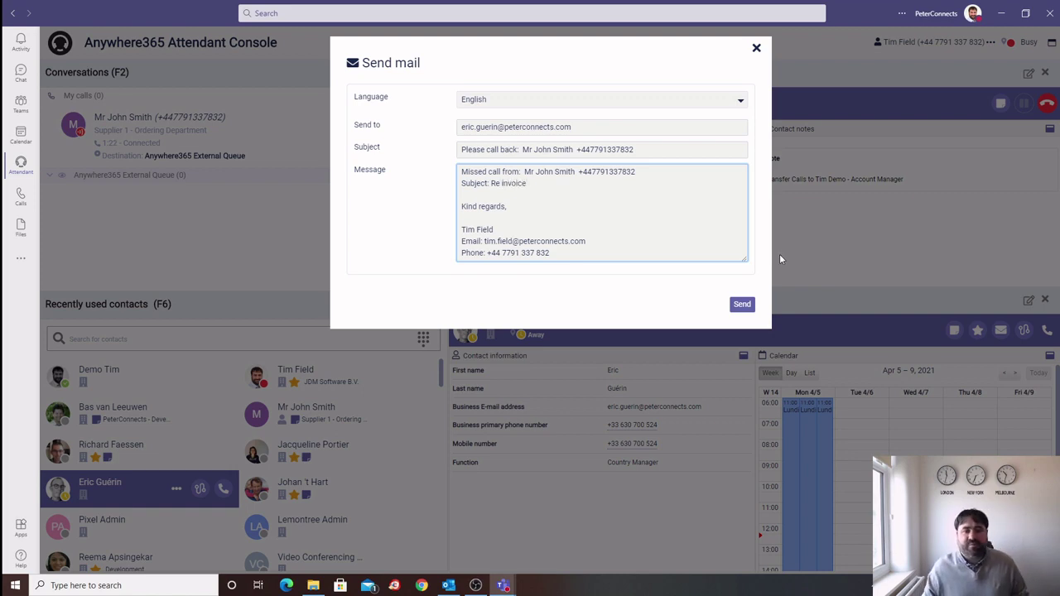
left_click(741, 304)
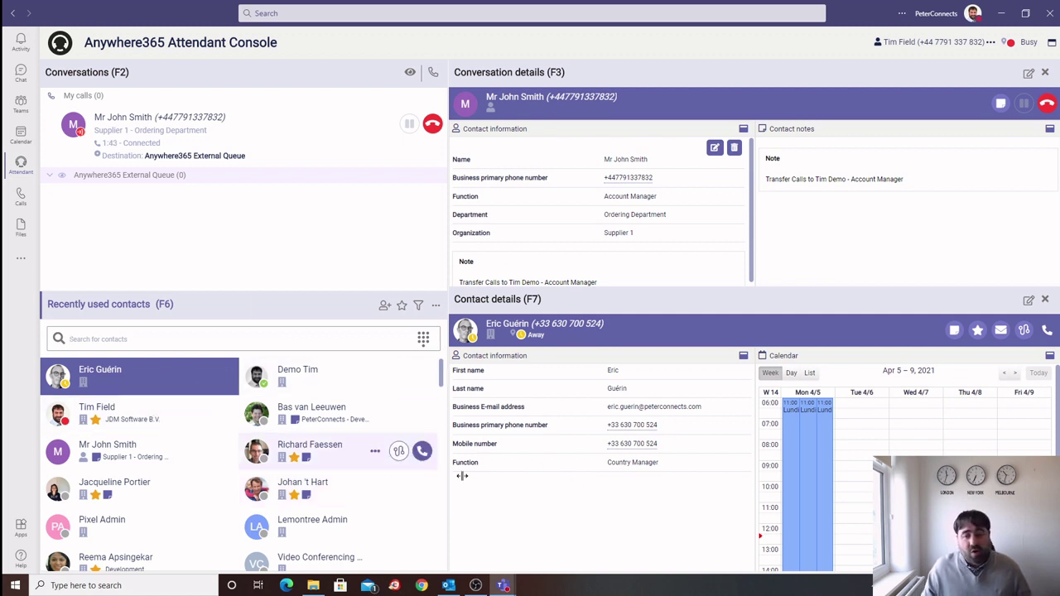
left_click(1049, 356)
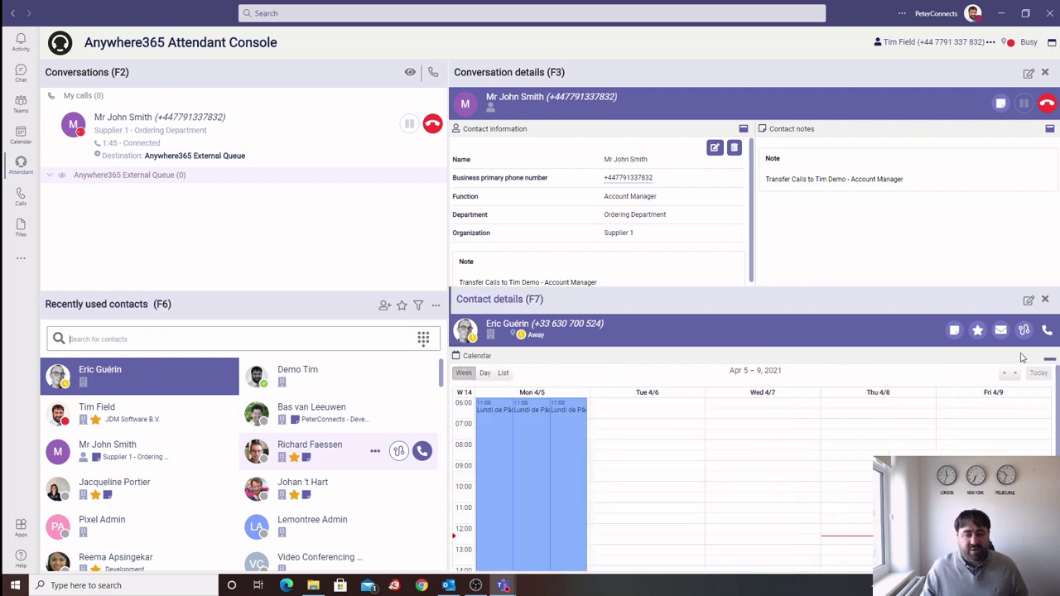
left_click(486, 373)
left_click(503, 373)
left_click(464, 373)
left_click(1050, 356)
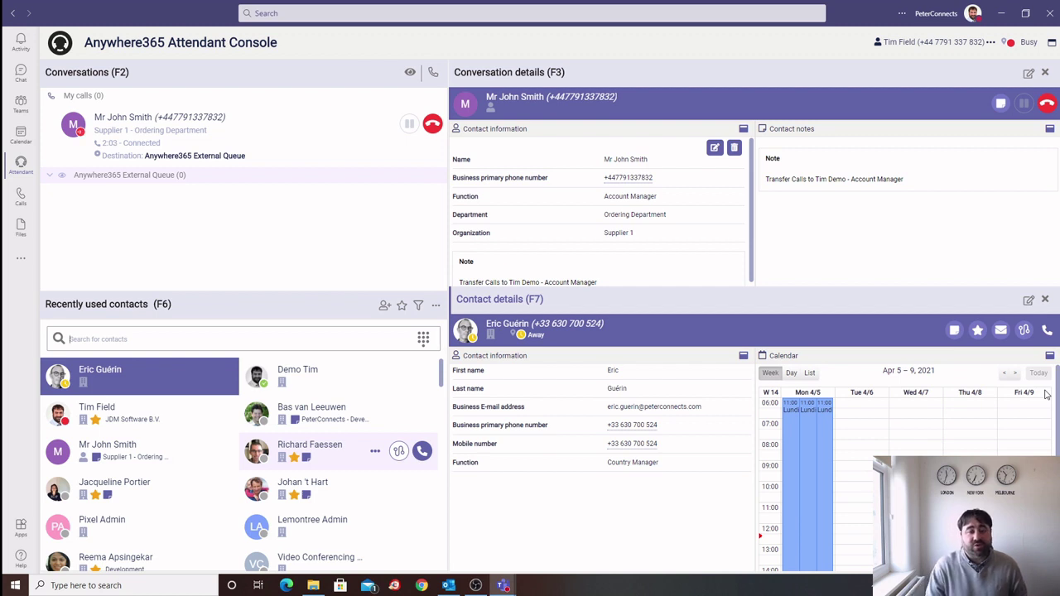
Close the Contact details (F7) and Conversation details (F3) panels
left_click(1045, 299)
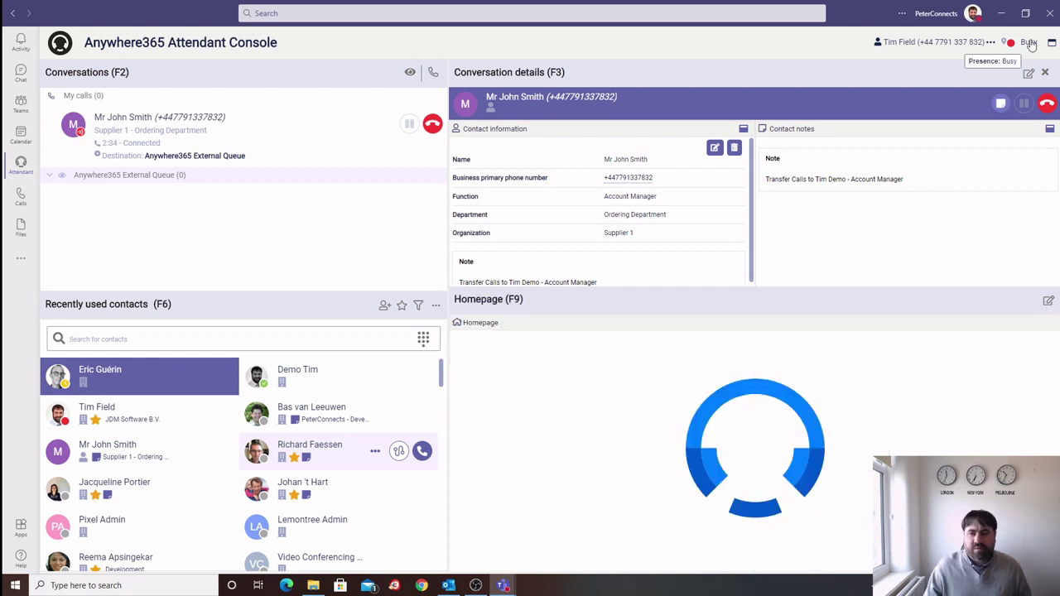
left_click(1044, 72)
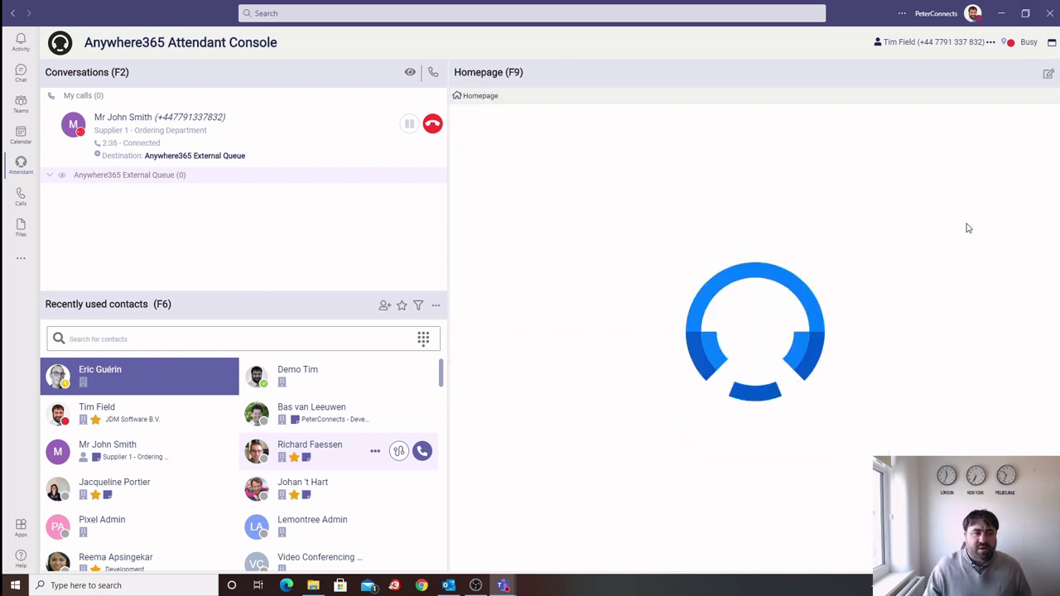